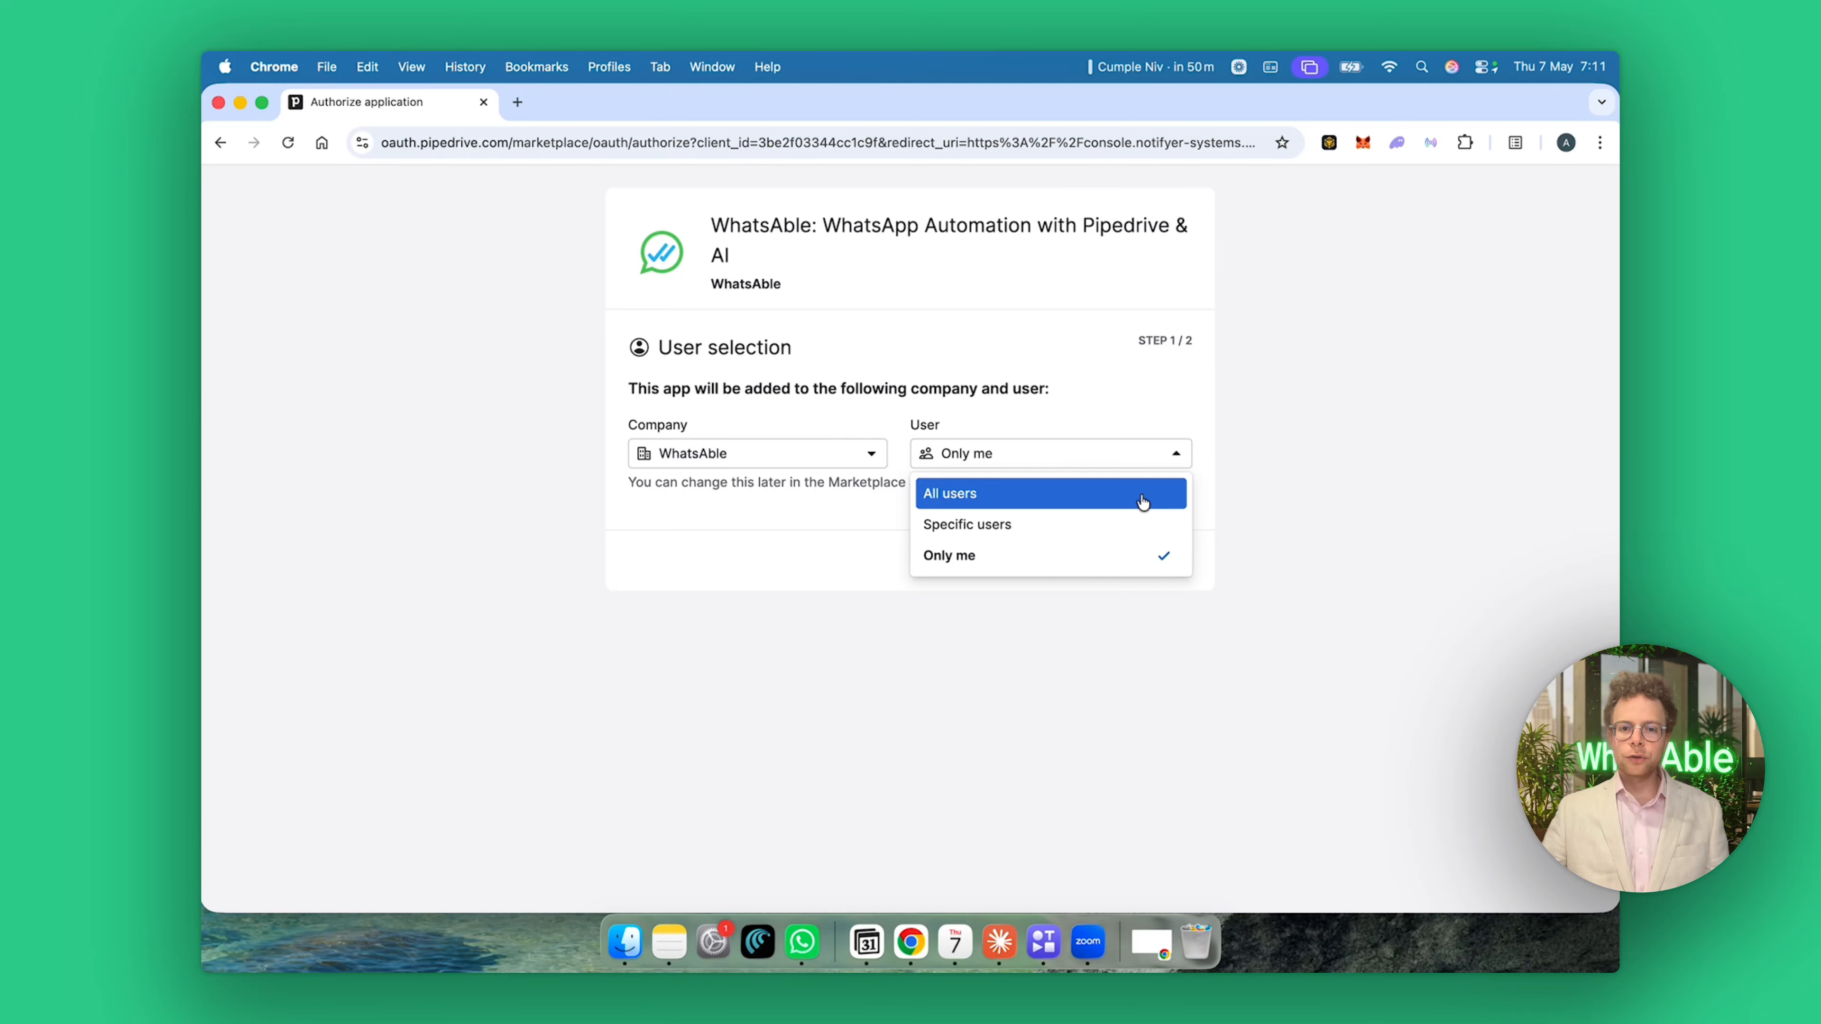
Authorize WhatsAble for all users in the company and install it with the listed permissions.
click(1140, 494)
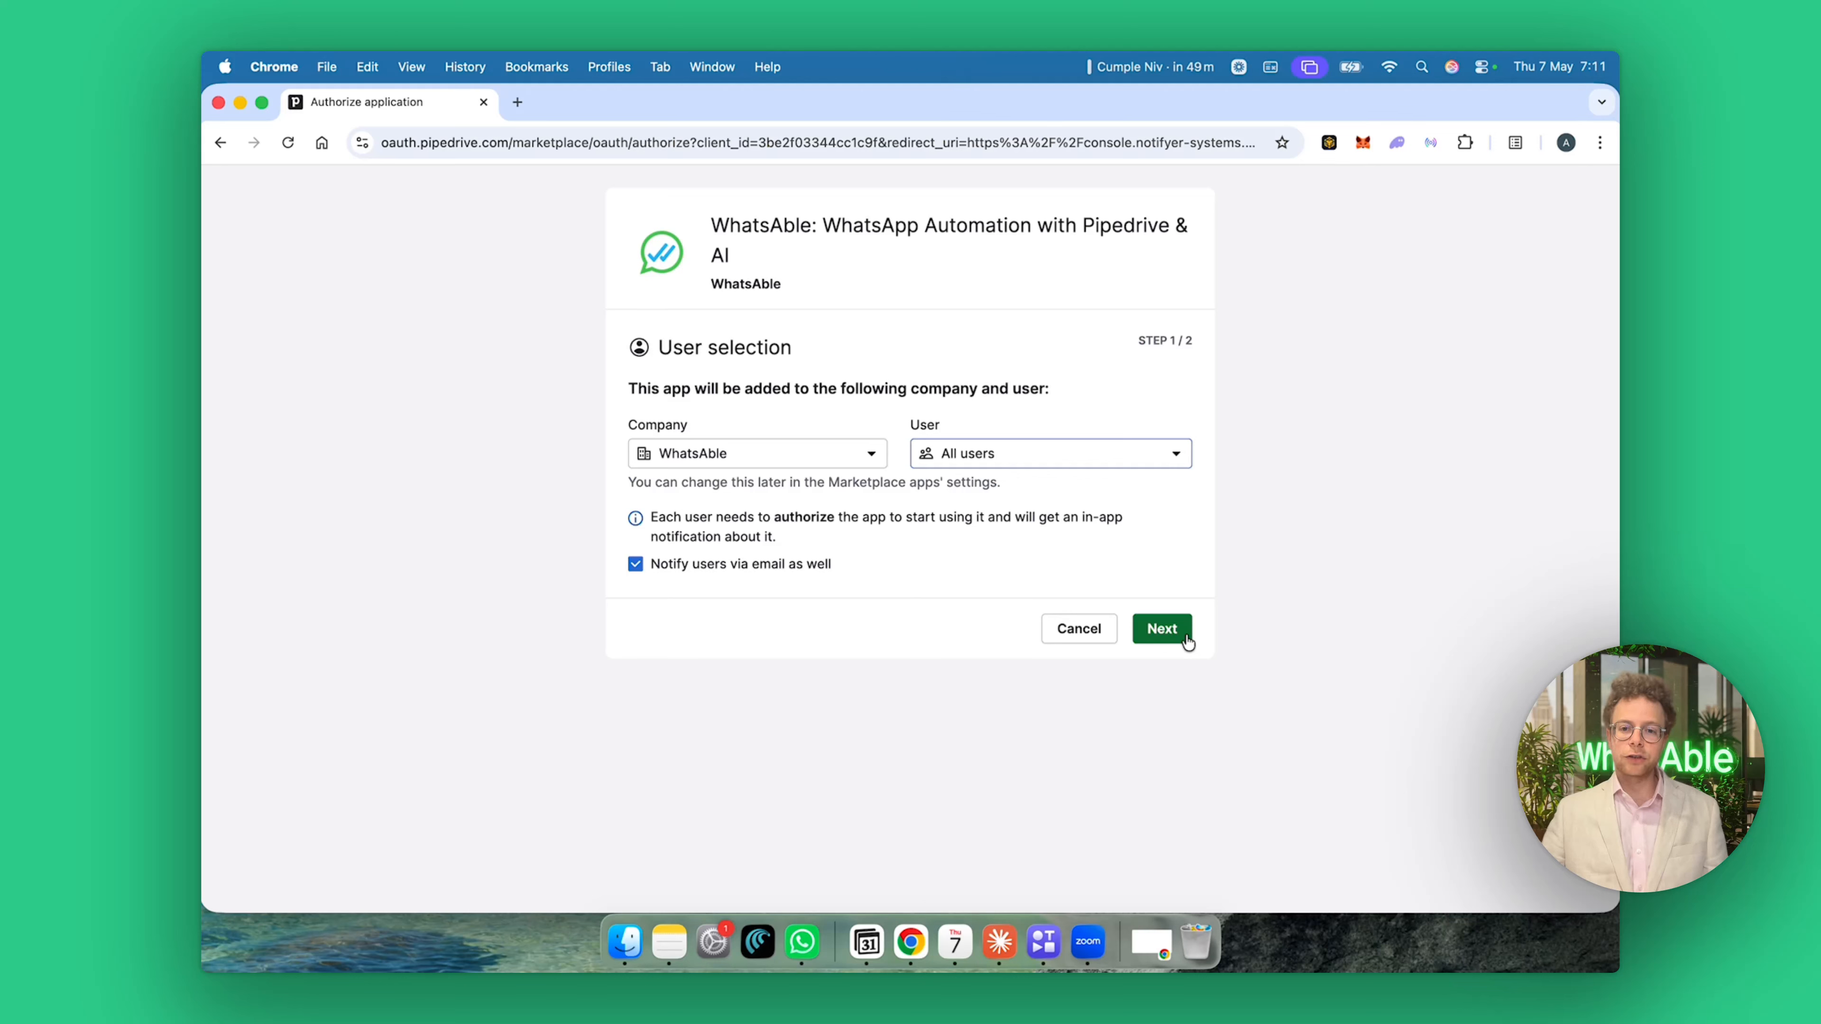
click(1162, 630)
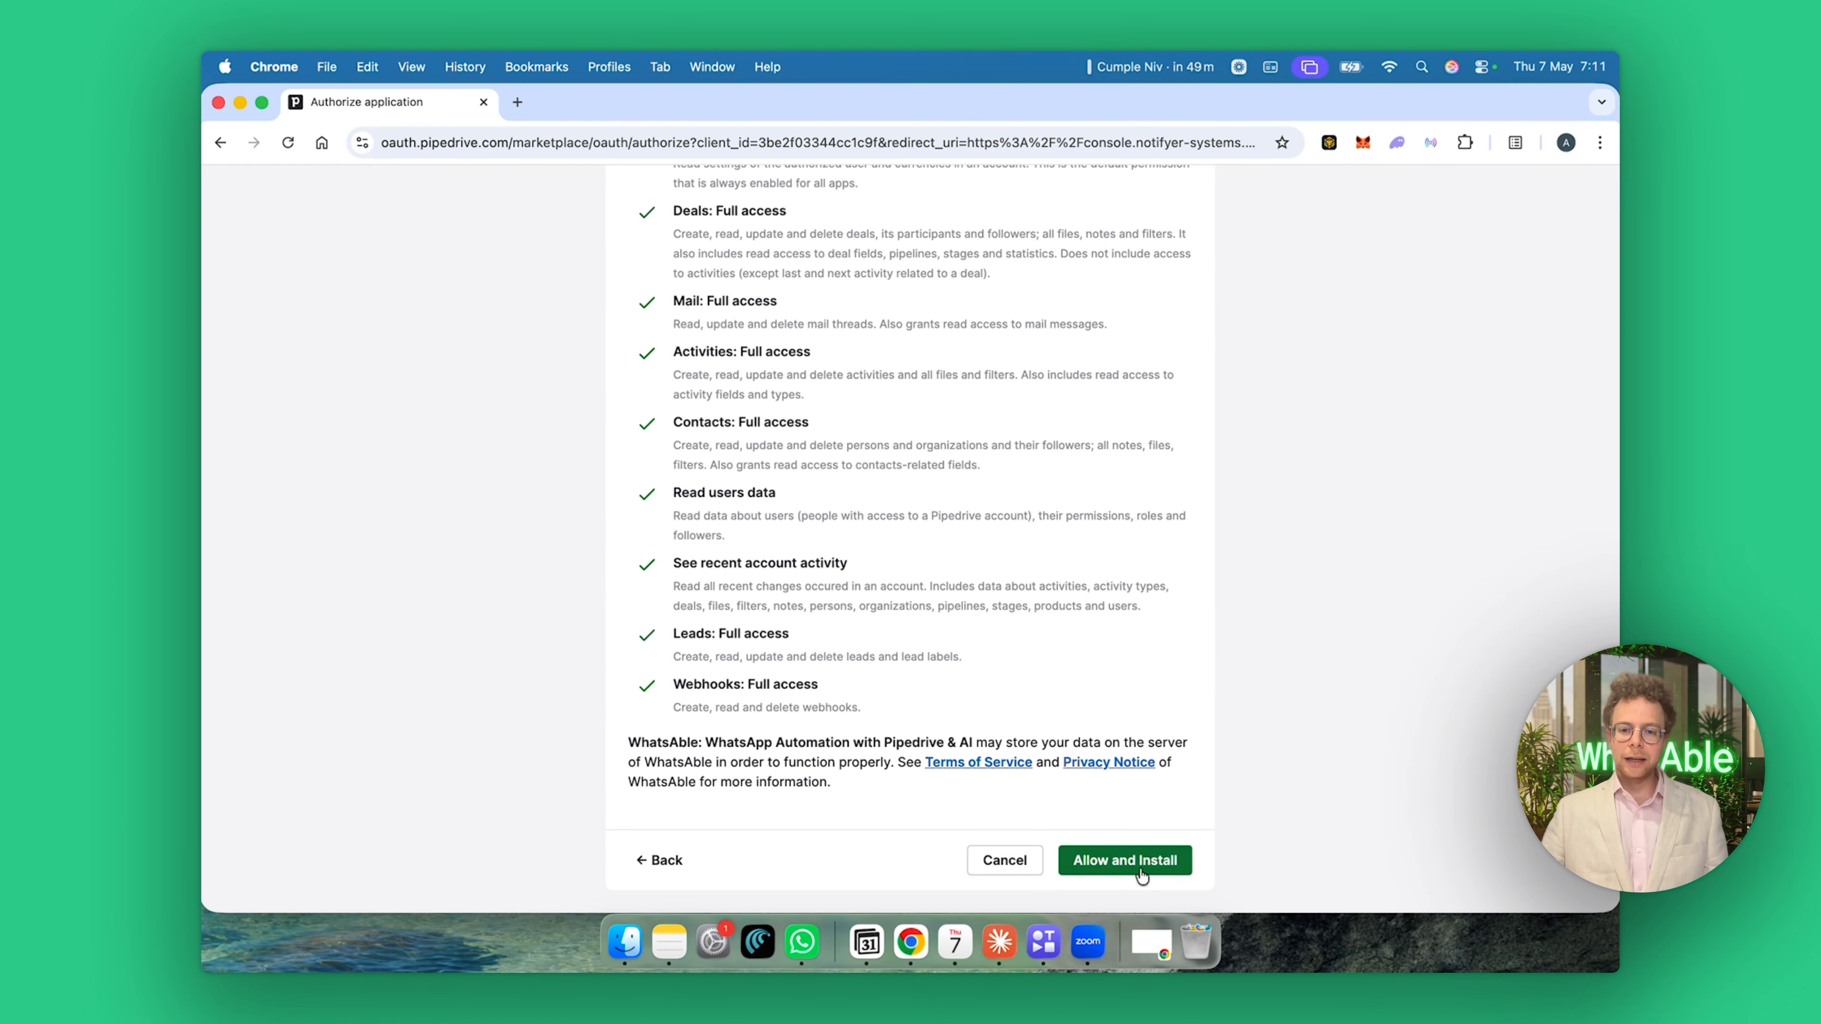
click(1142, 874)
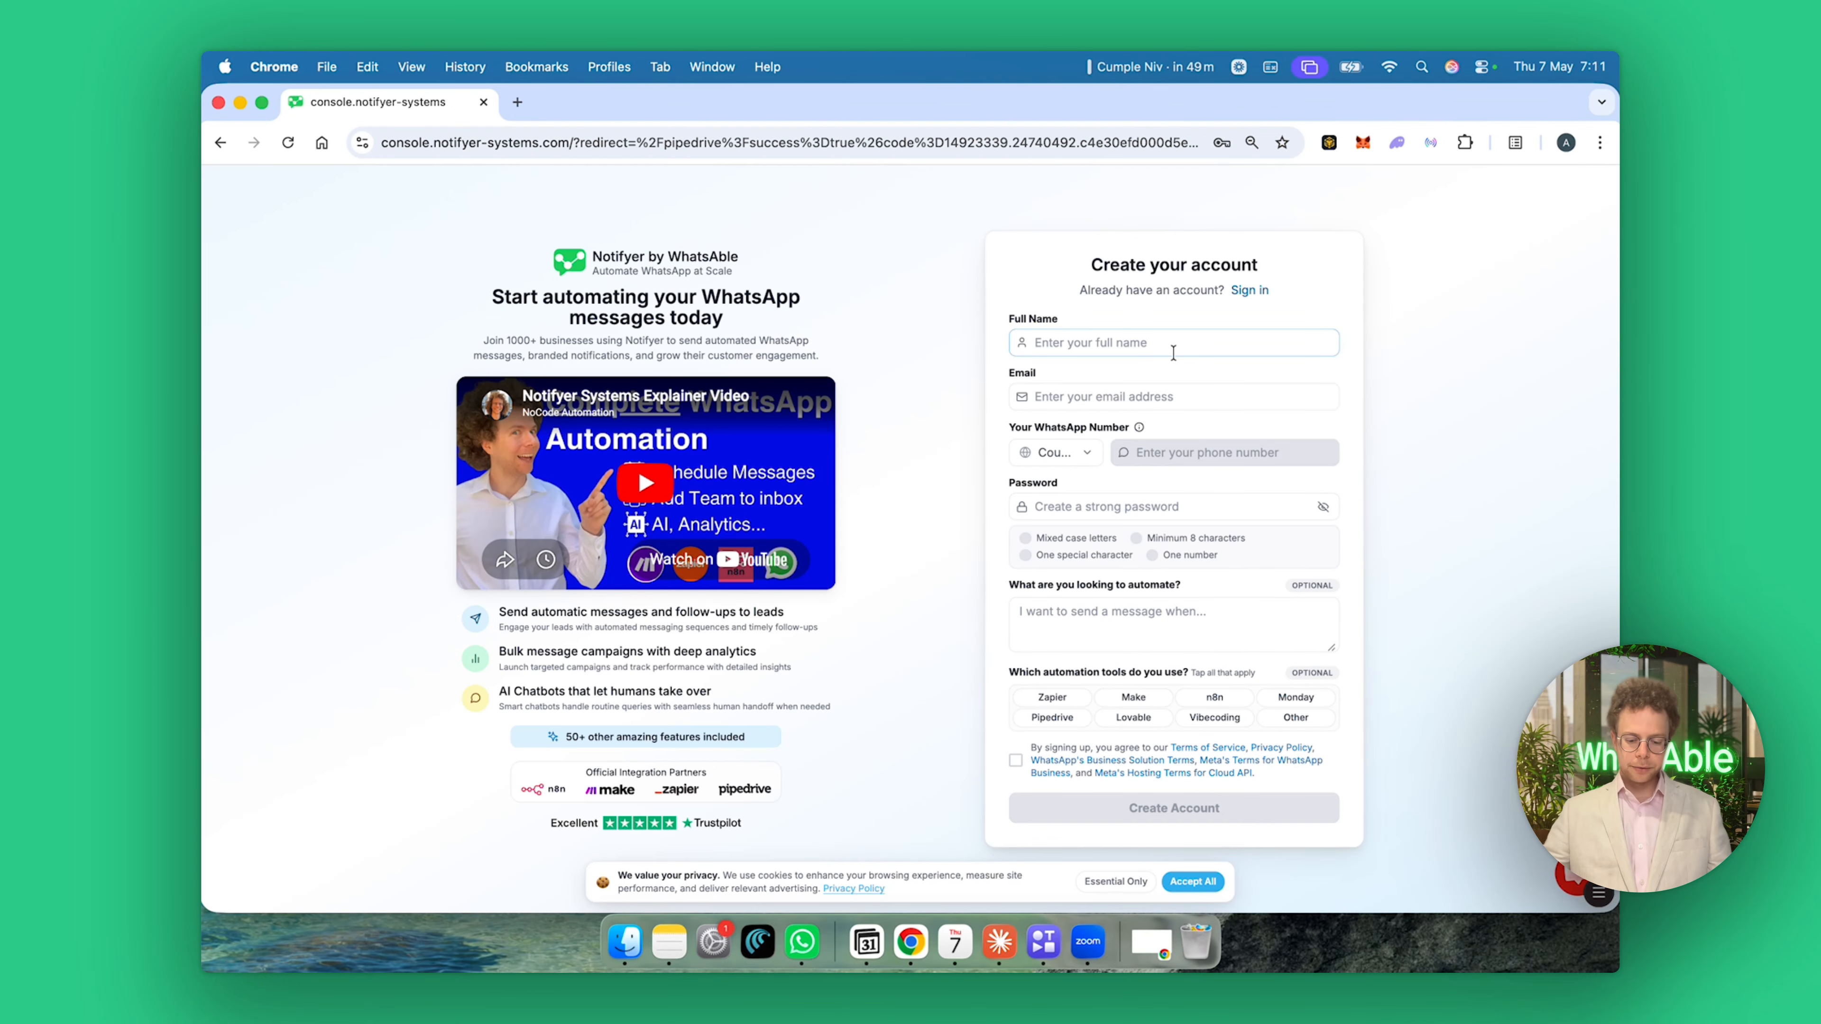
Fill in the Create your account form with the user's full name, e-mail address and WhatsApp number.
key(Tab)
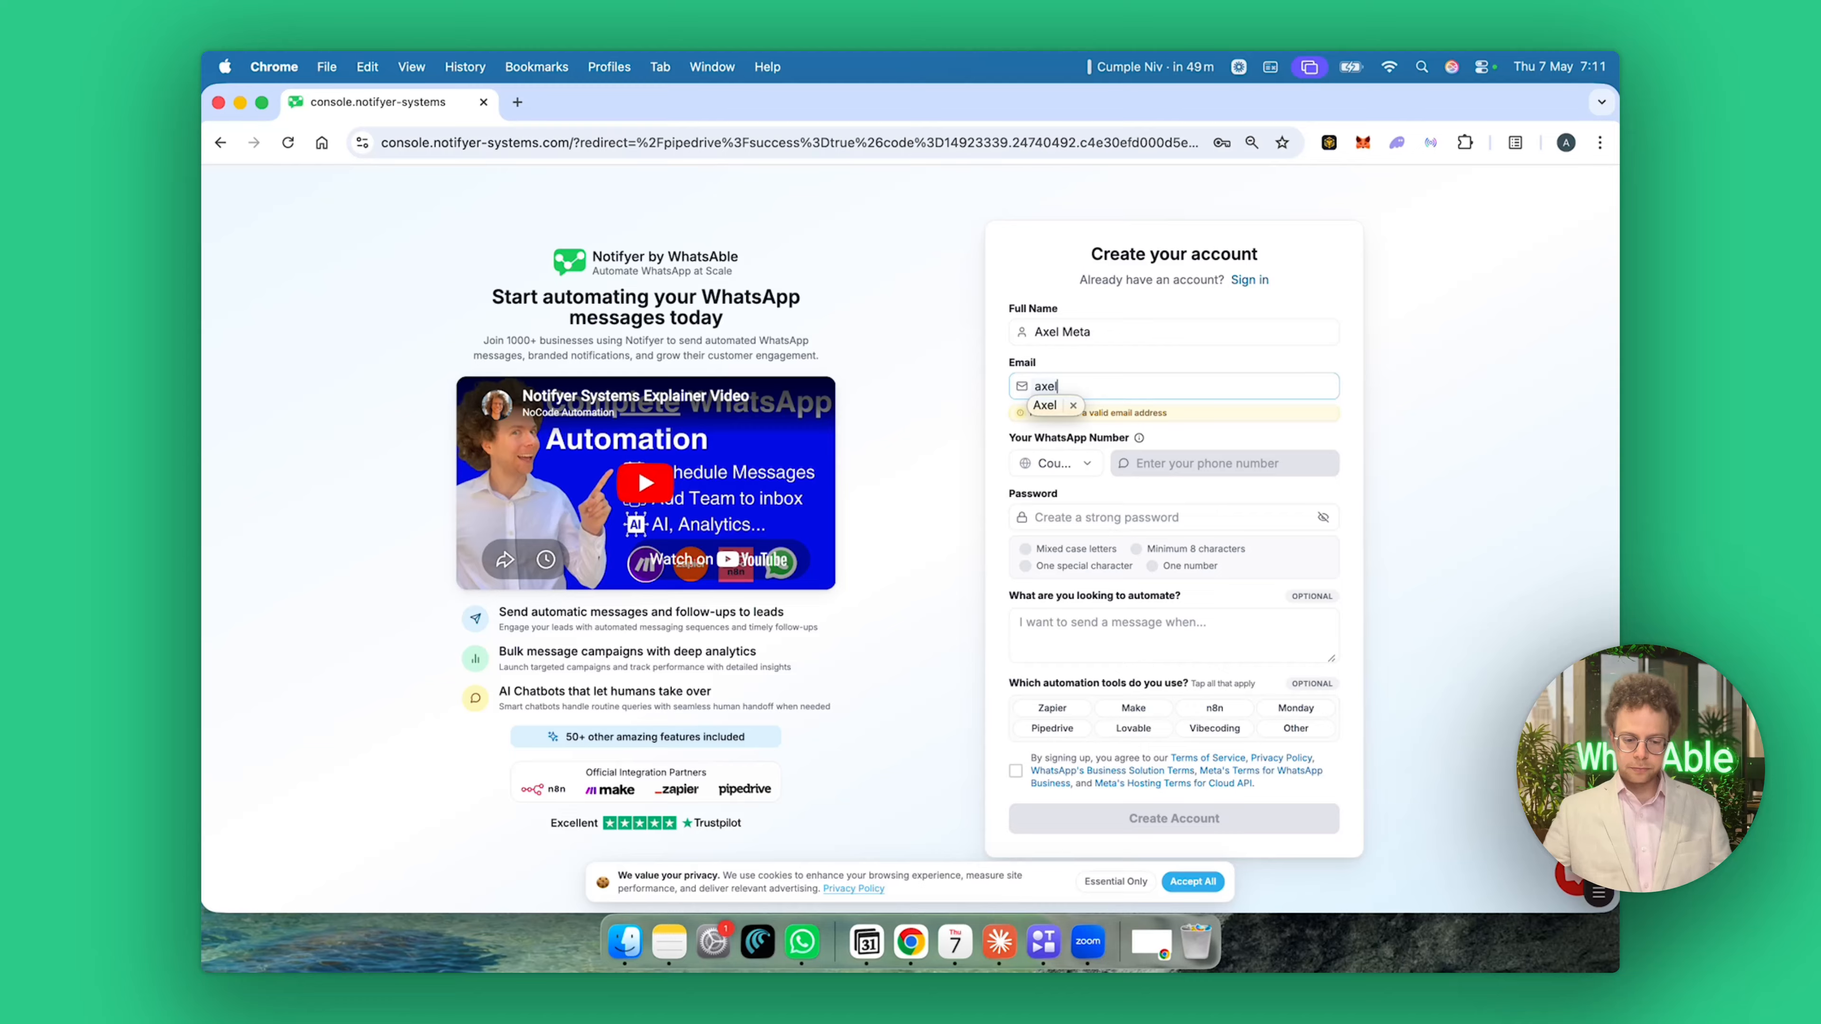
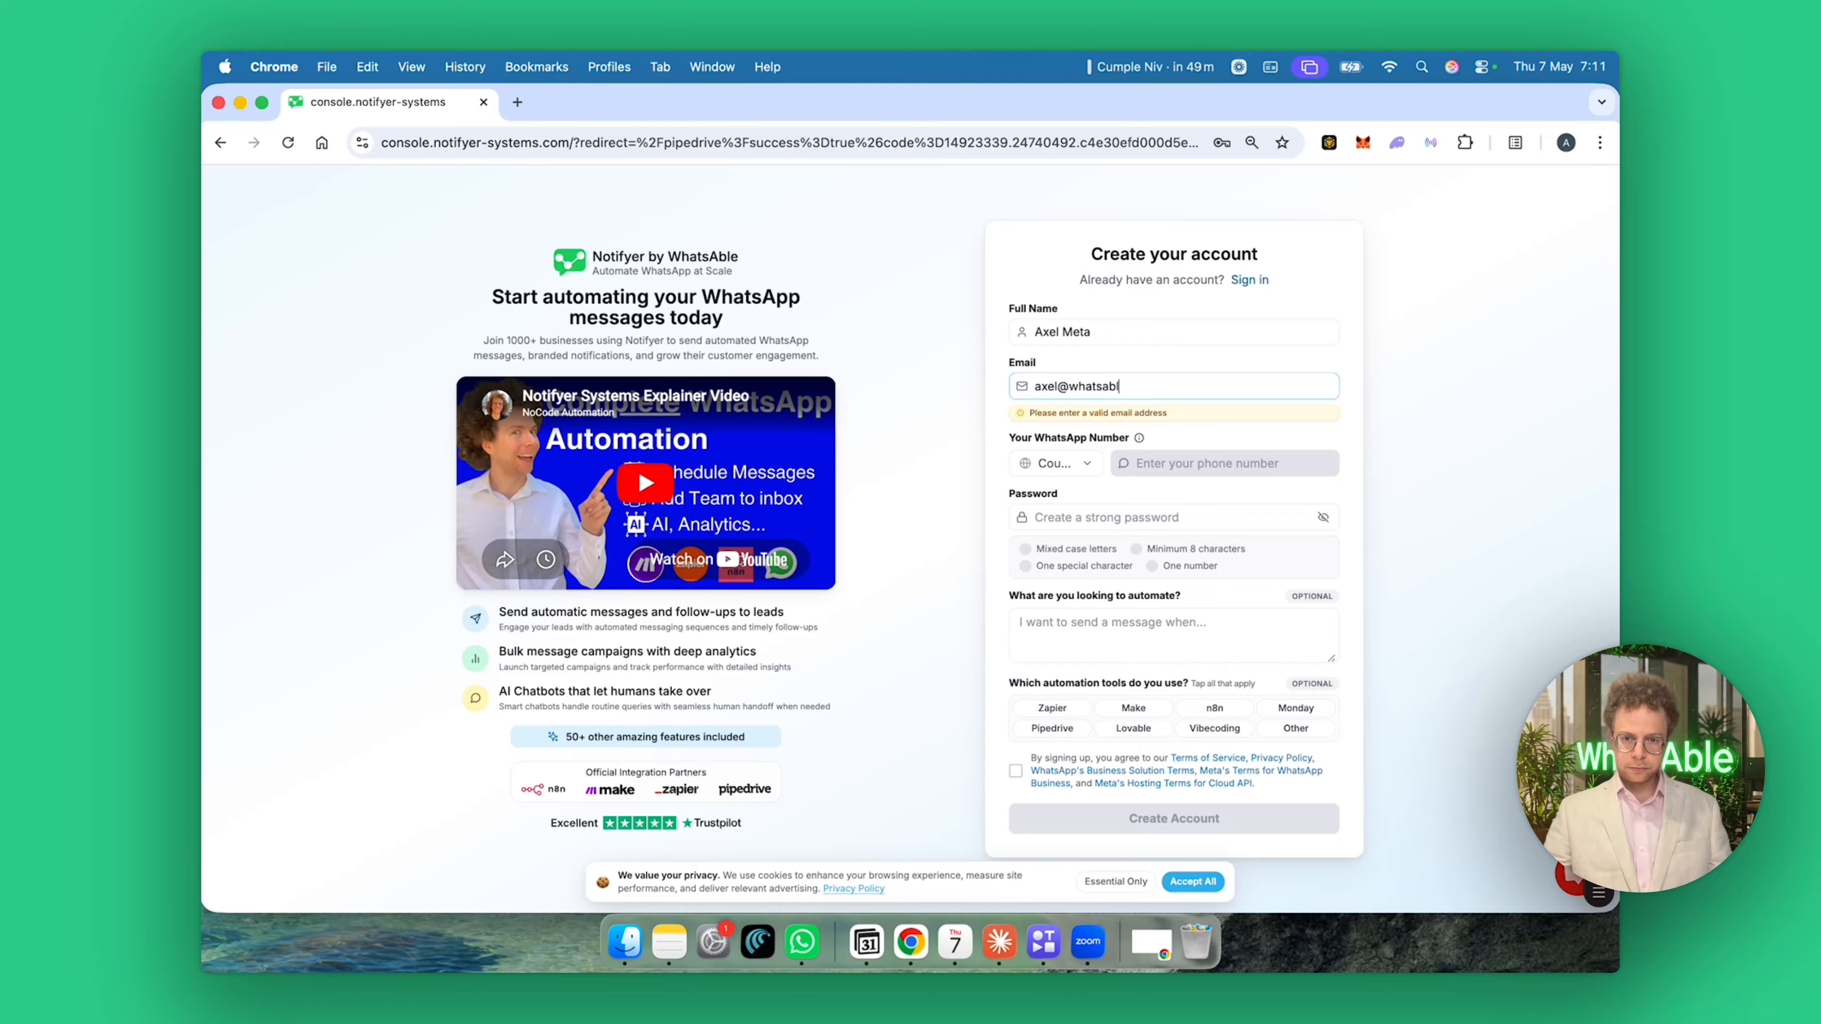
click(1066, 396)
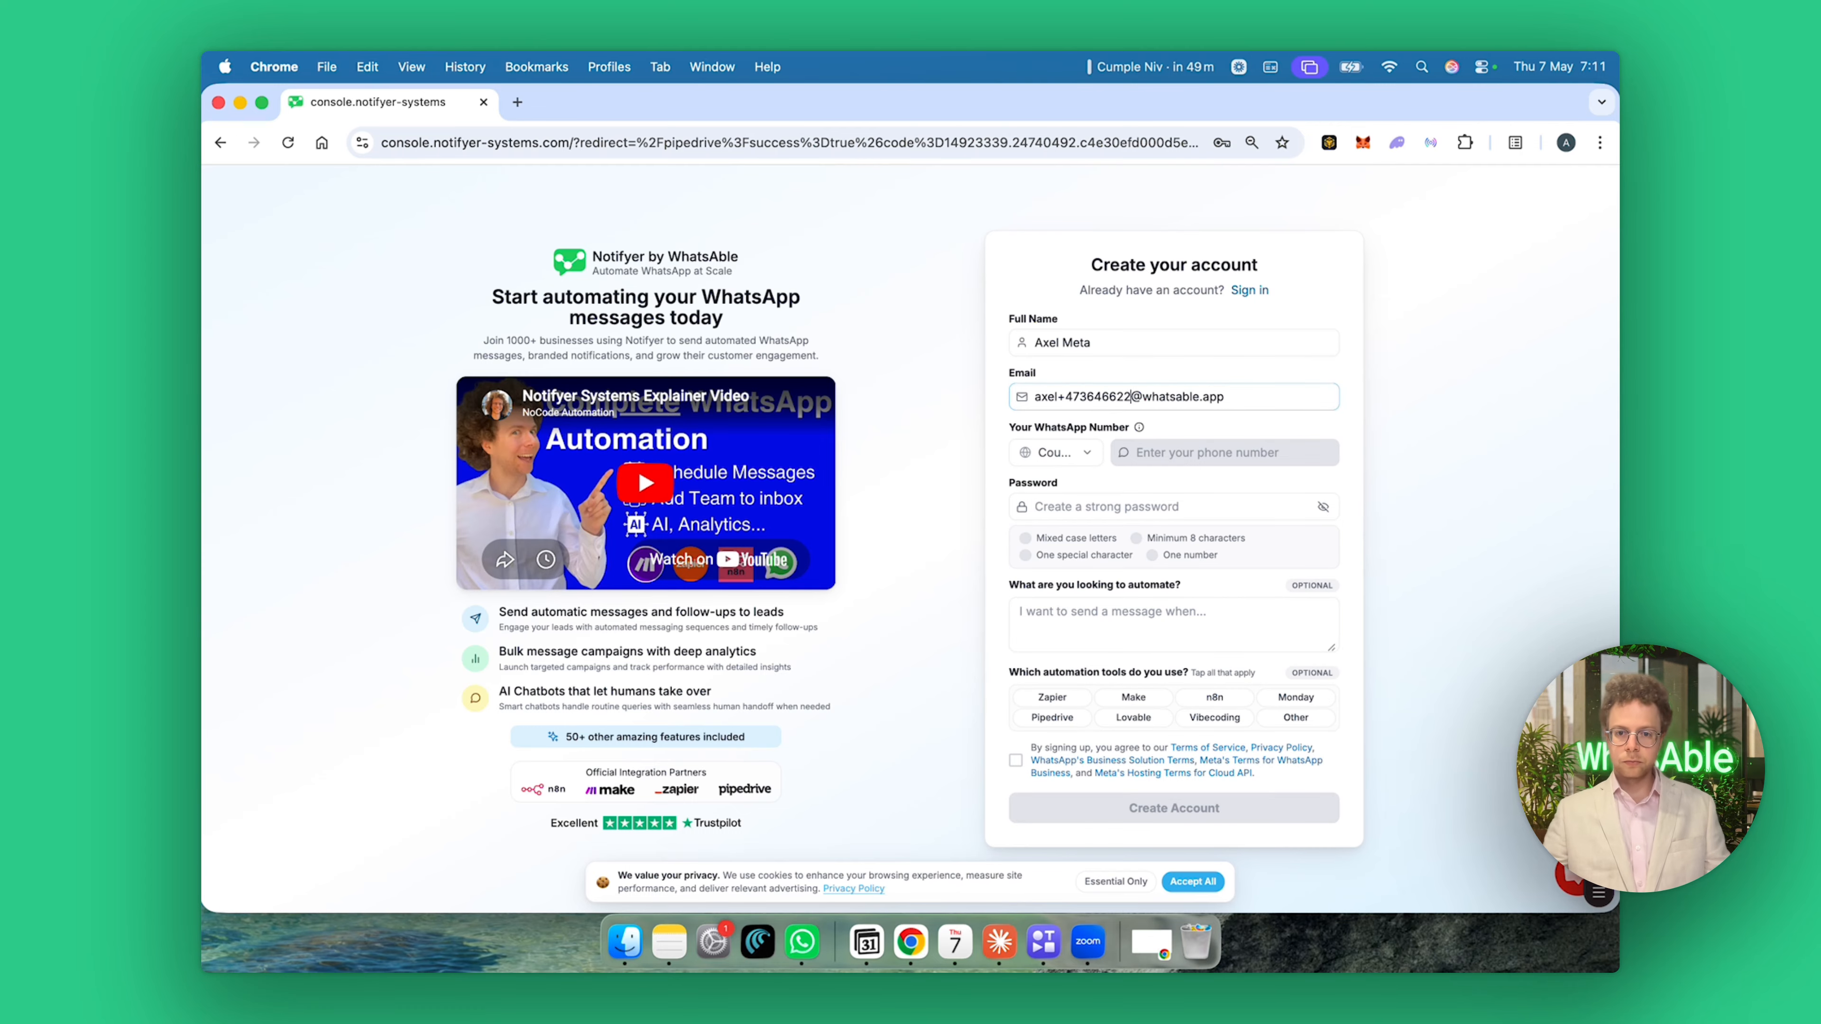
key(Tab)
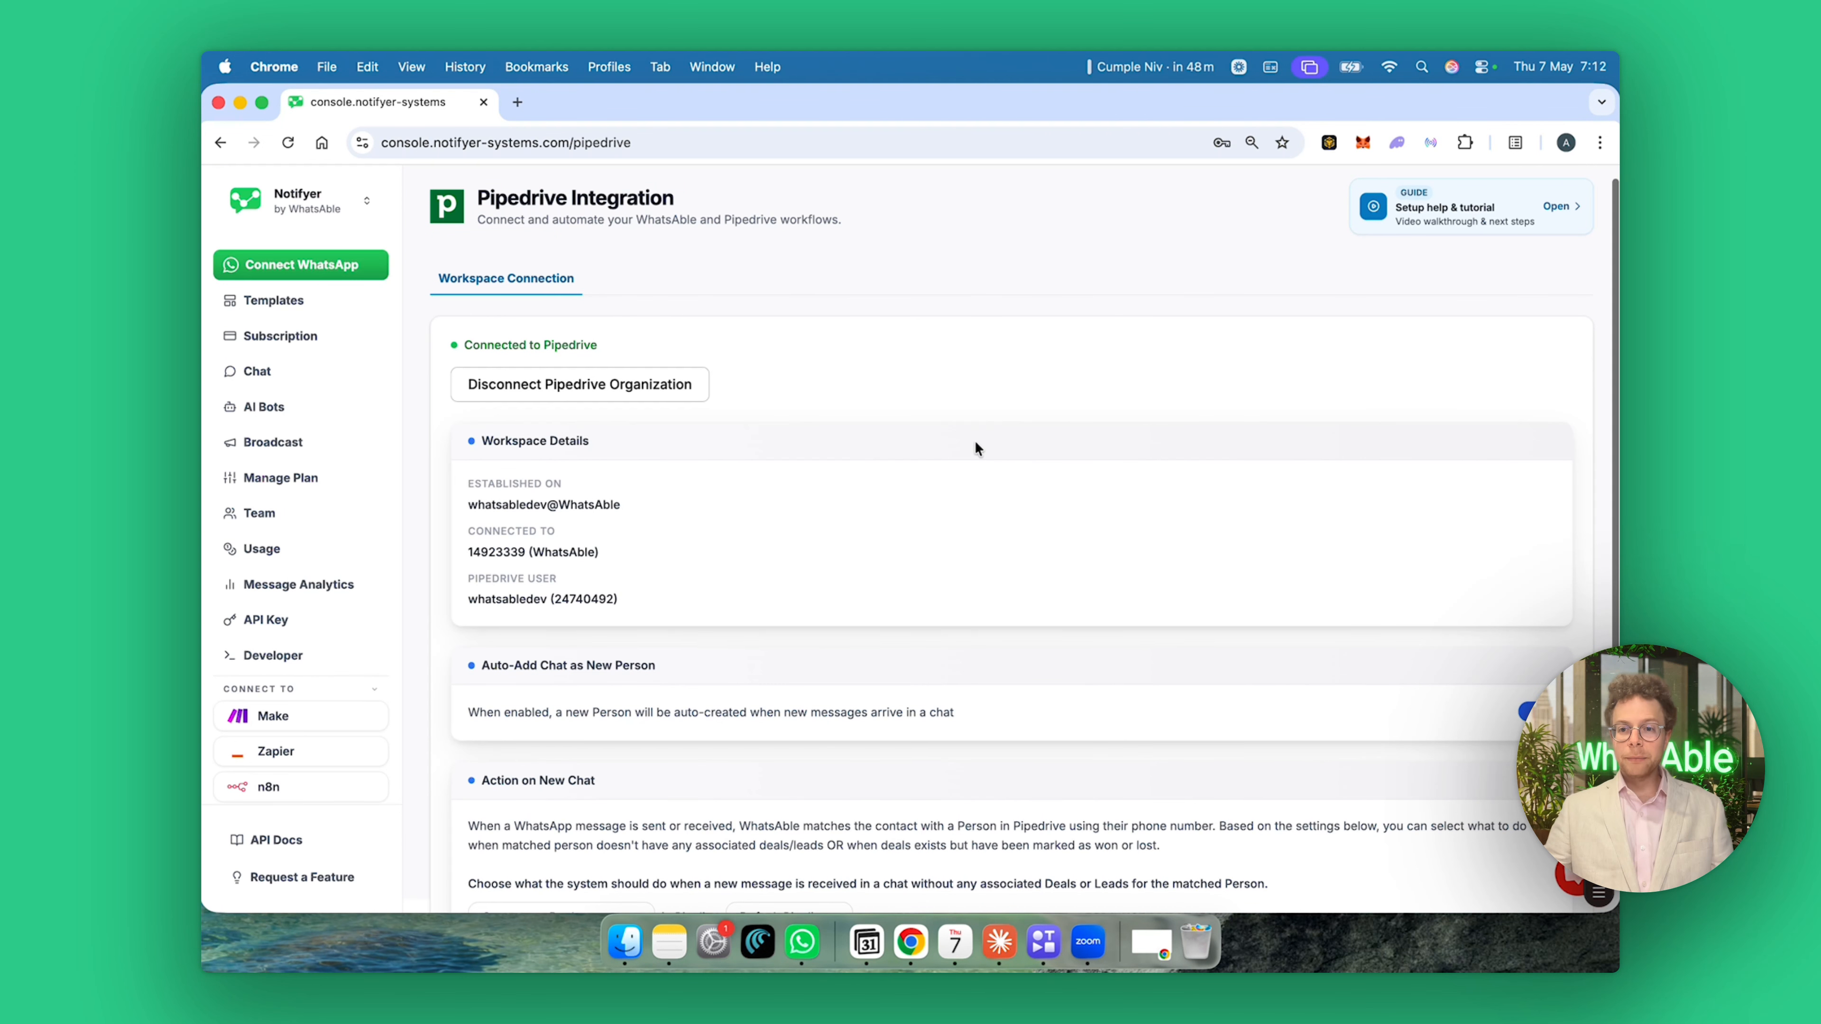
scroll(976, 443, down, 1)
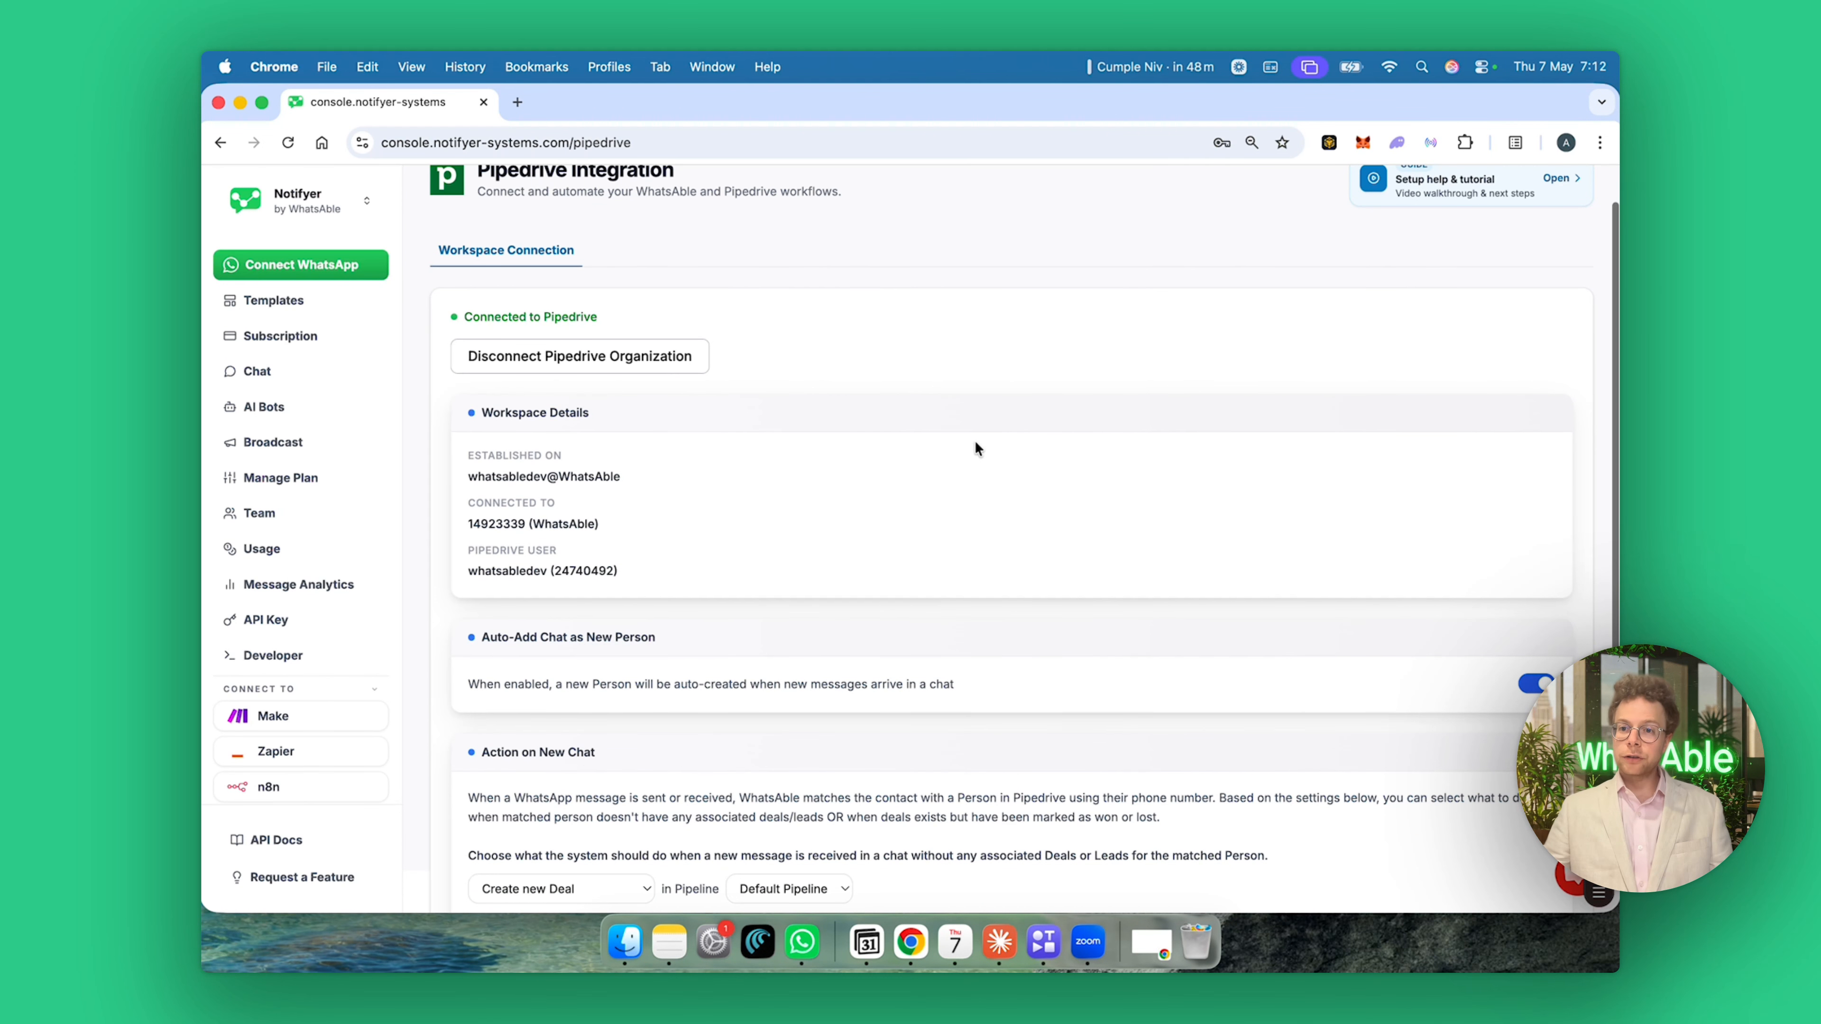
scroll(974, 448, down, 1)
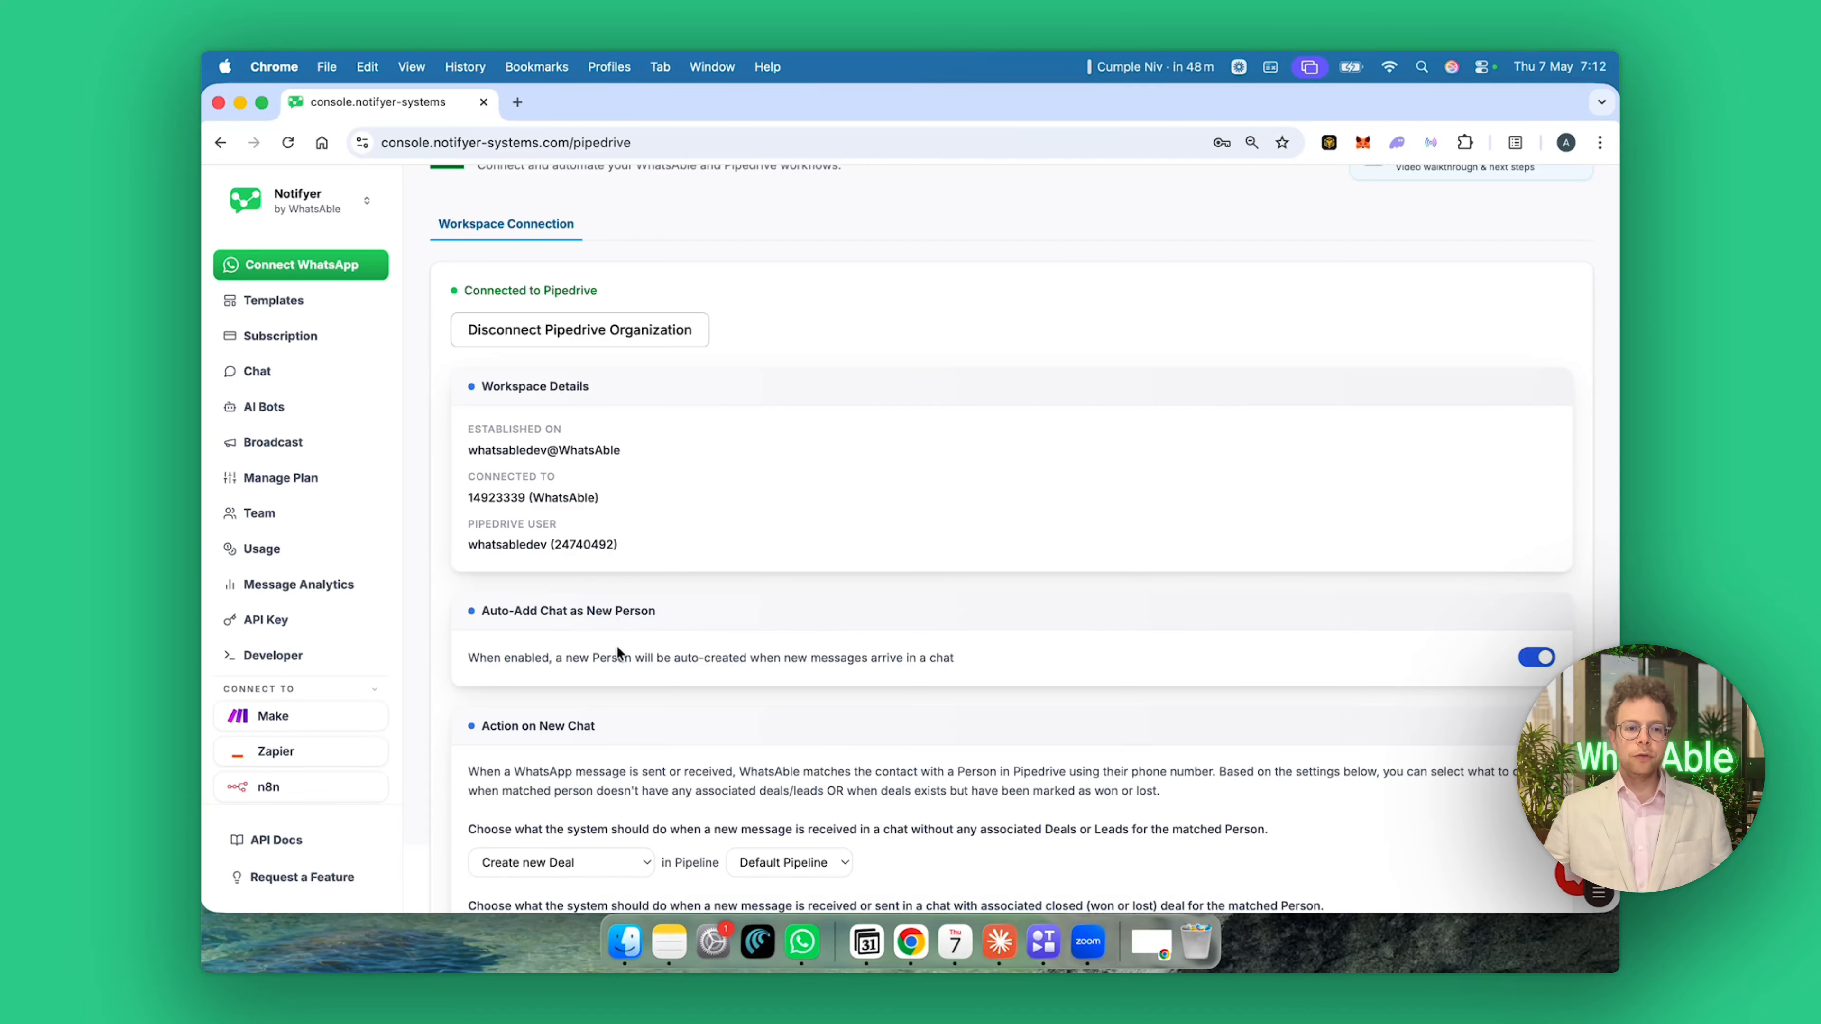
drag(469, 658, 852, 671)
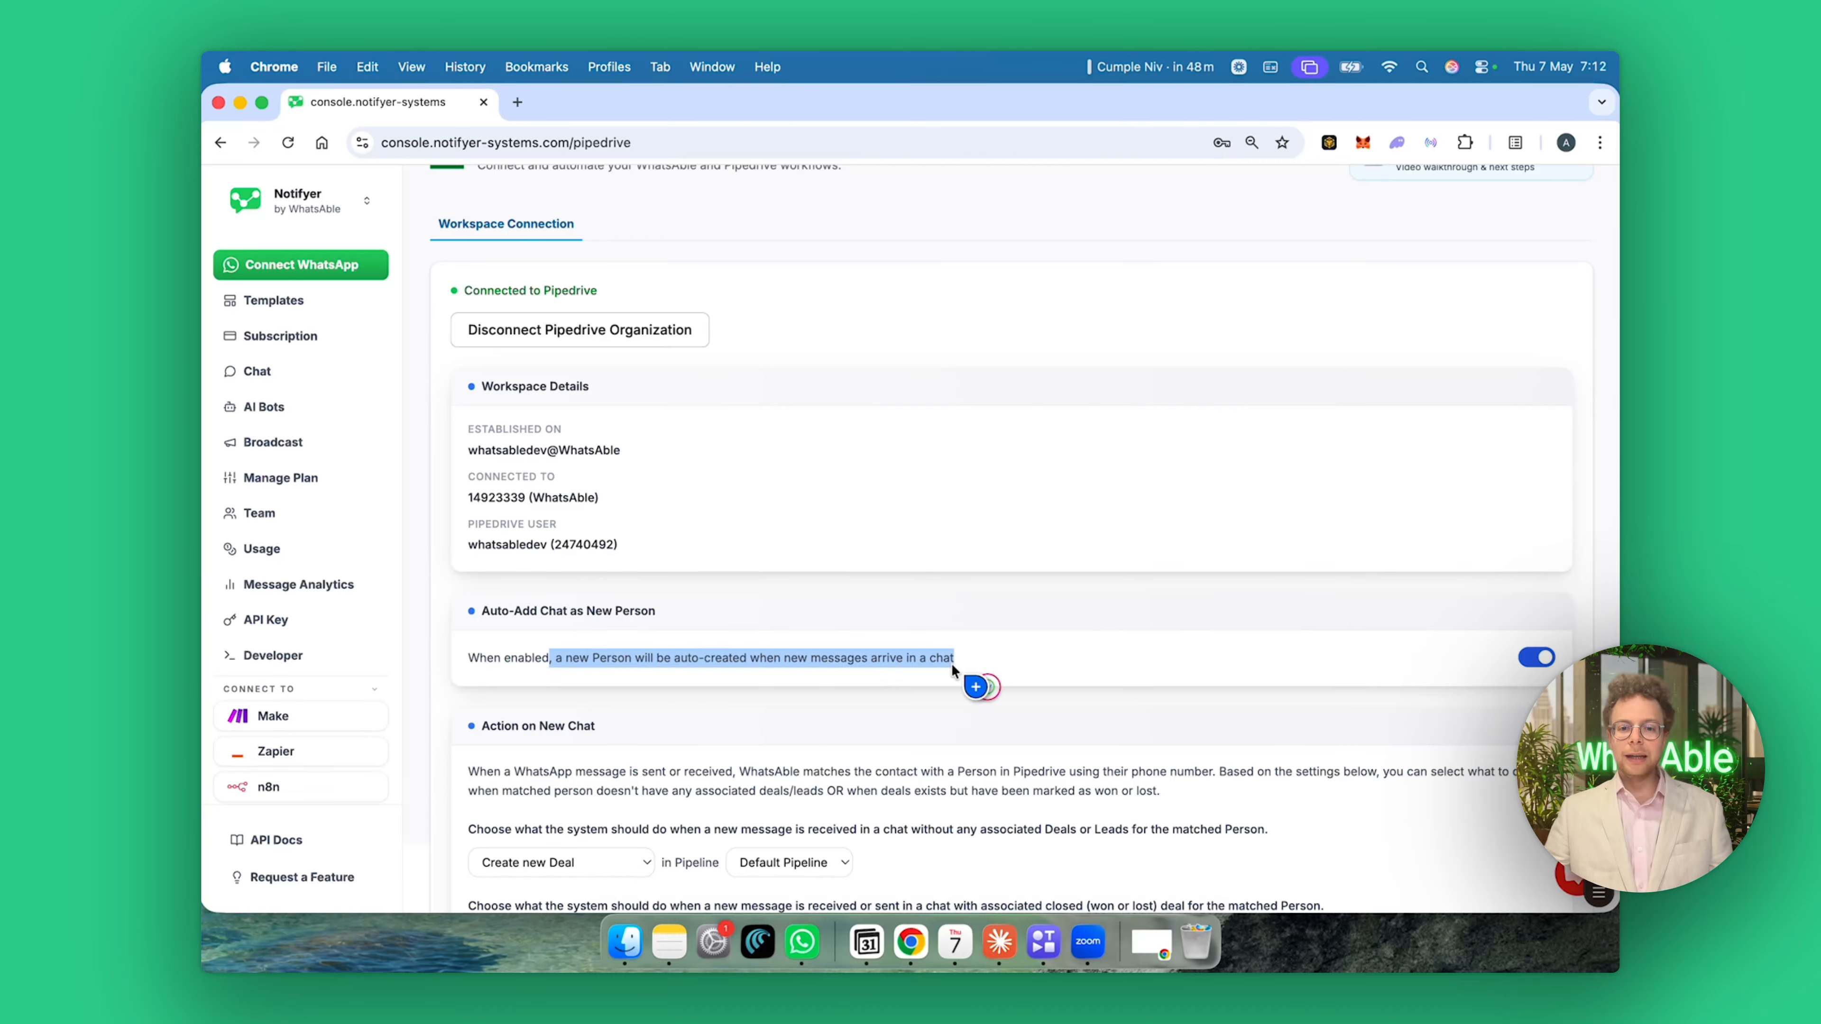
click(1031, 673)
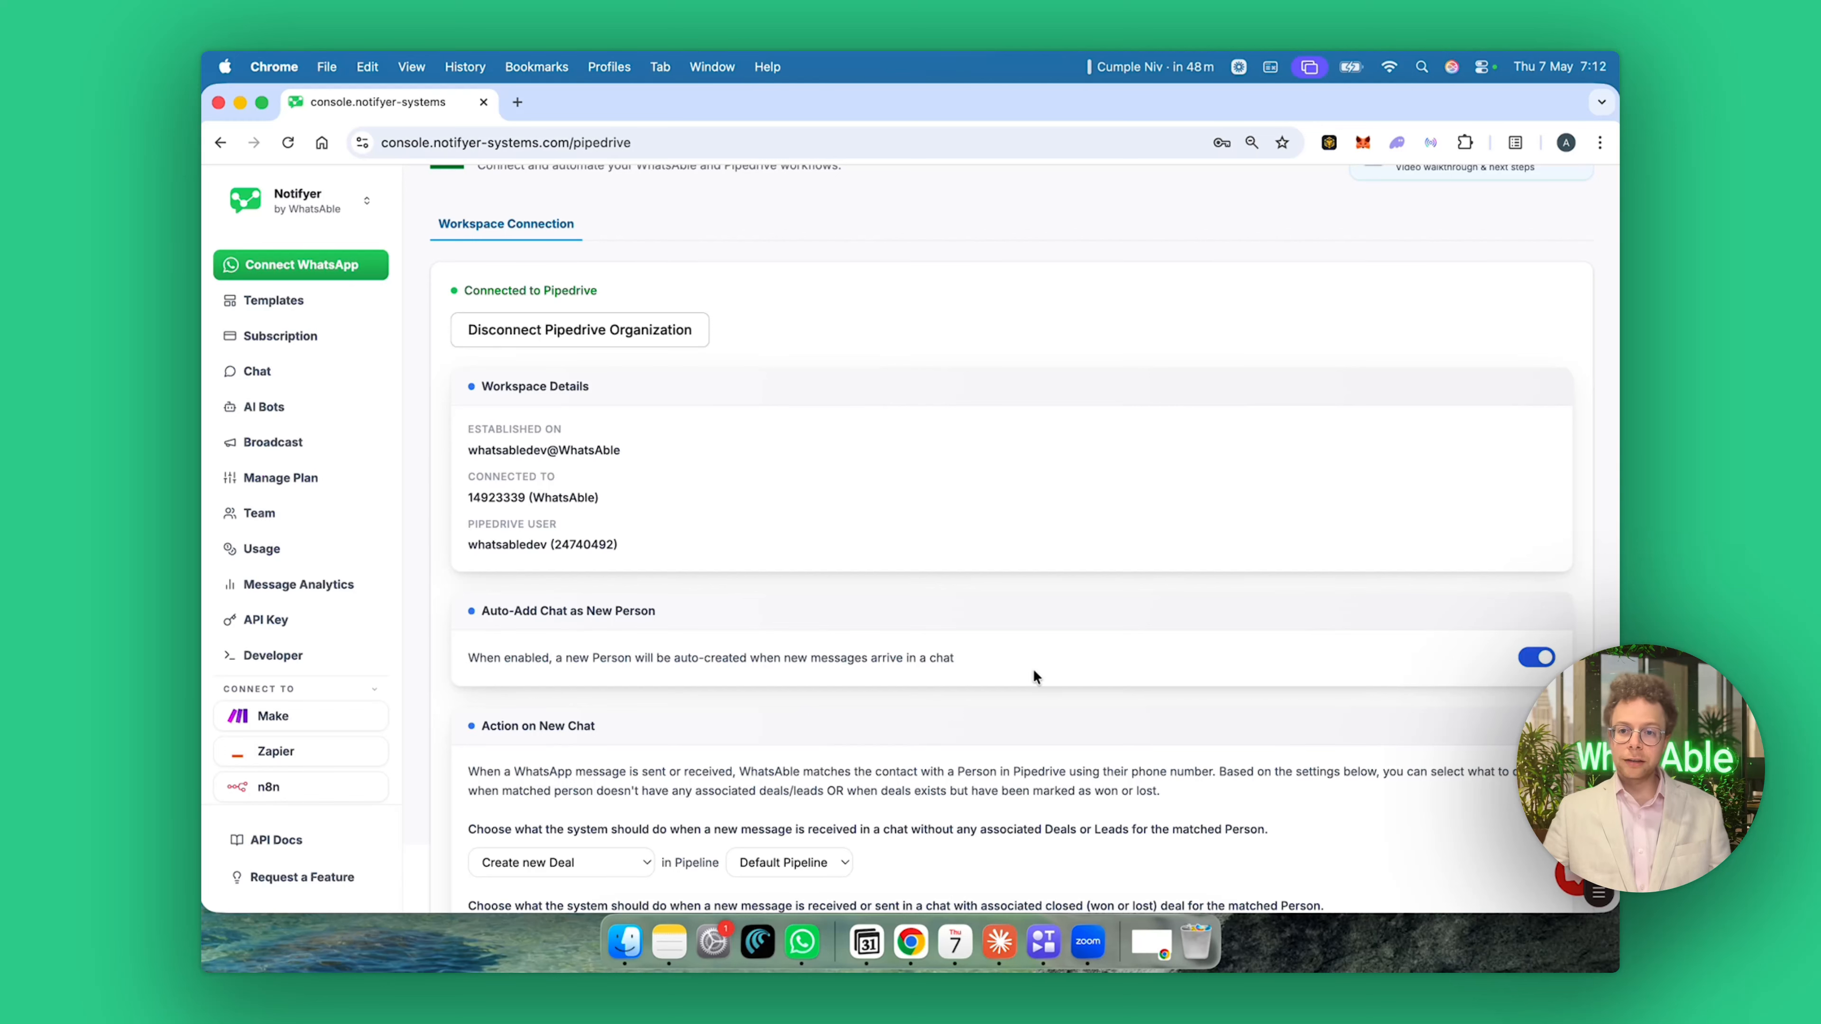
scroll(1034, 669, down, 2)
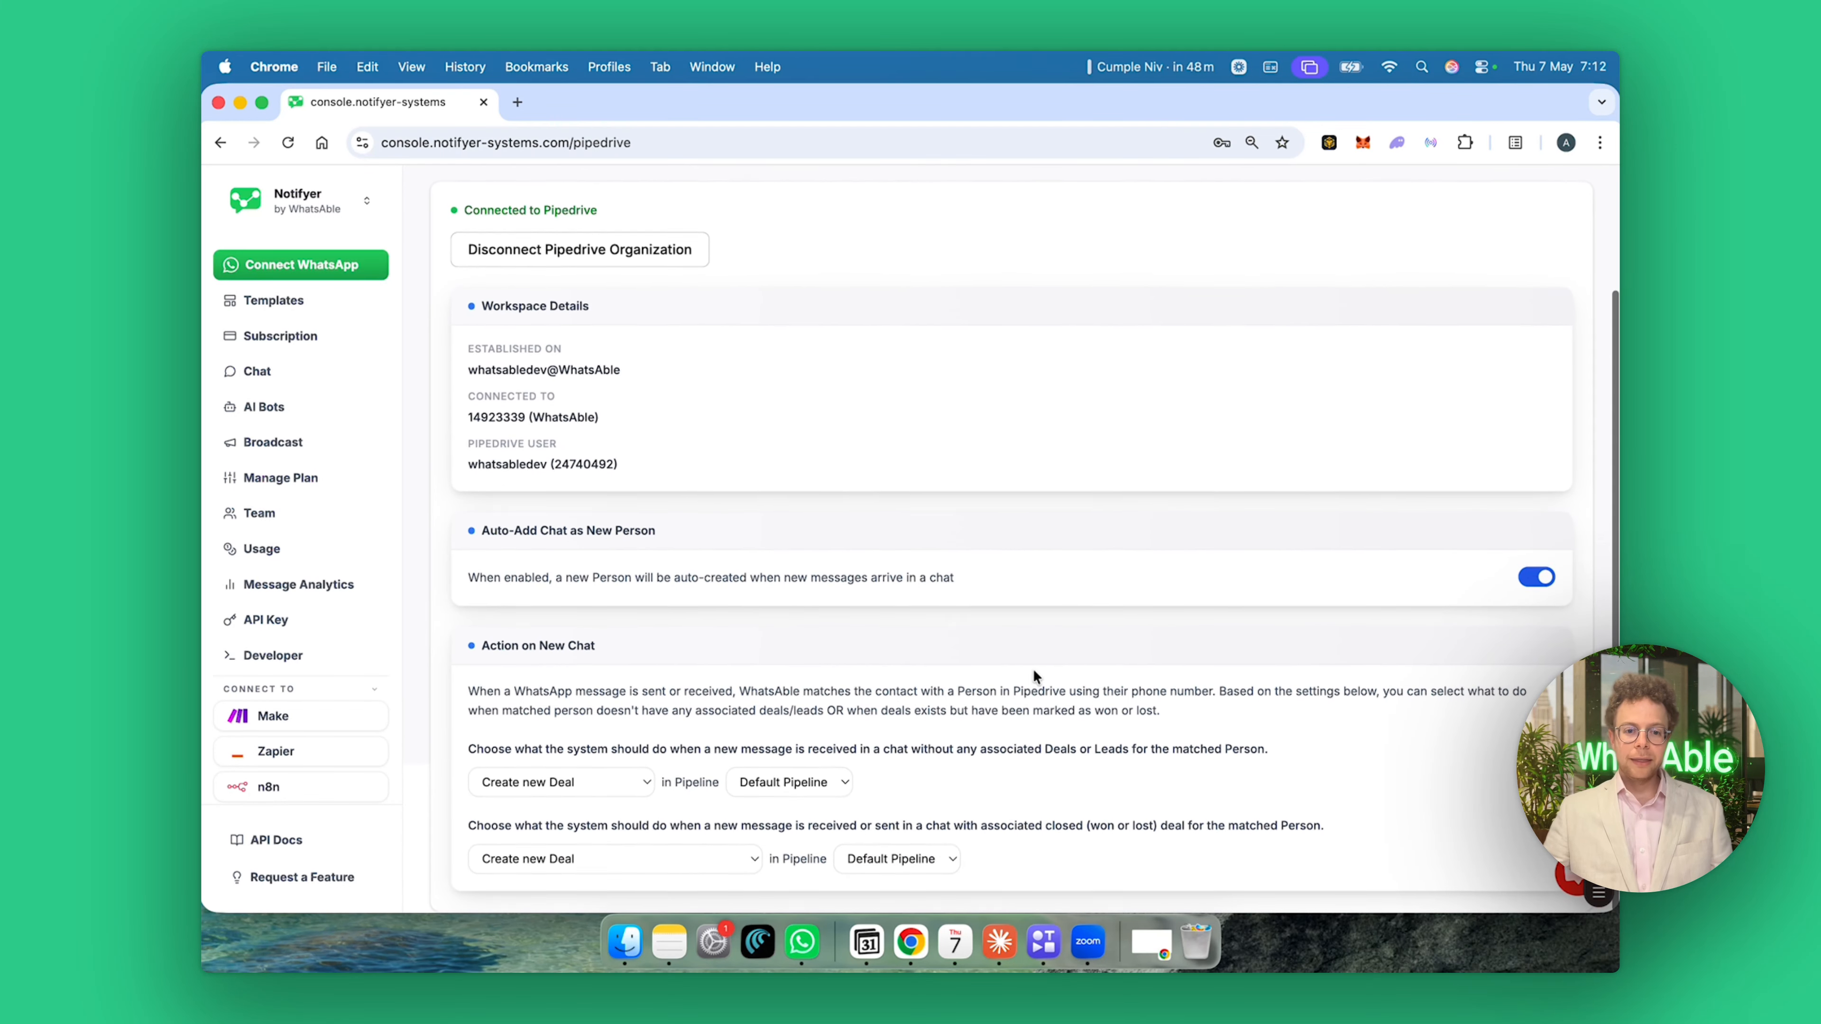
click(594, 788)
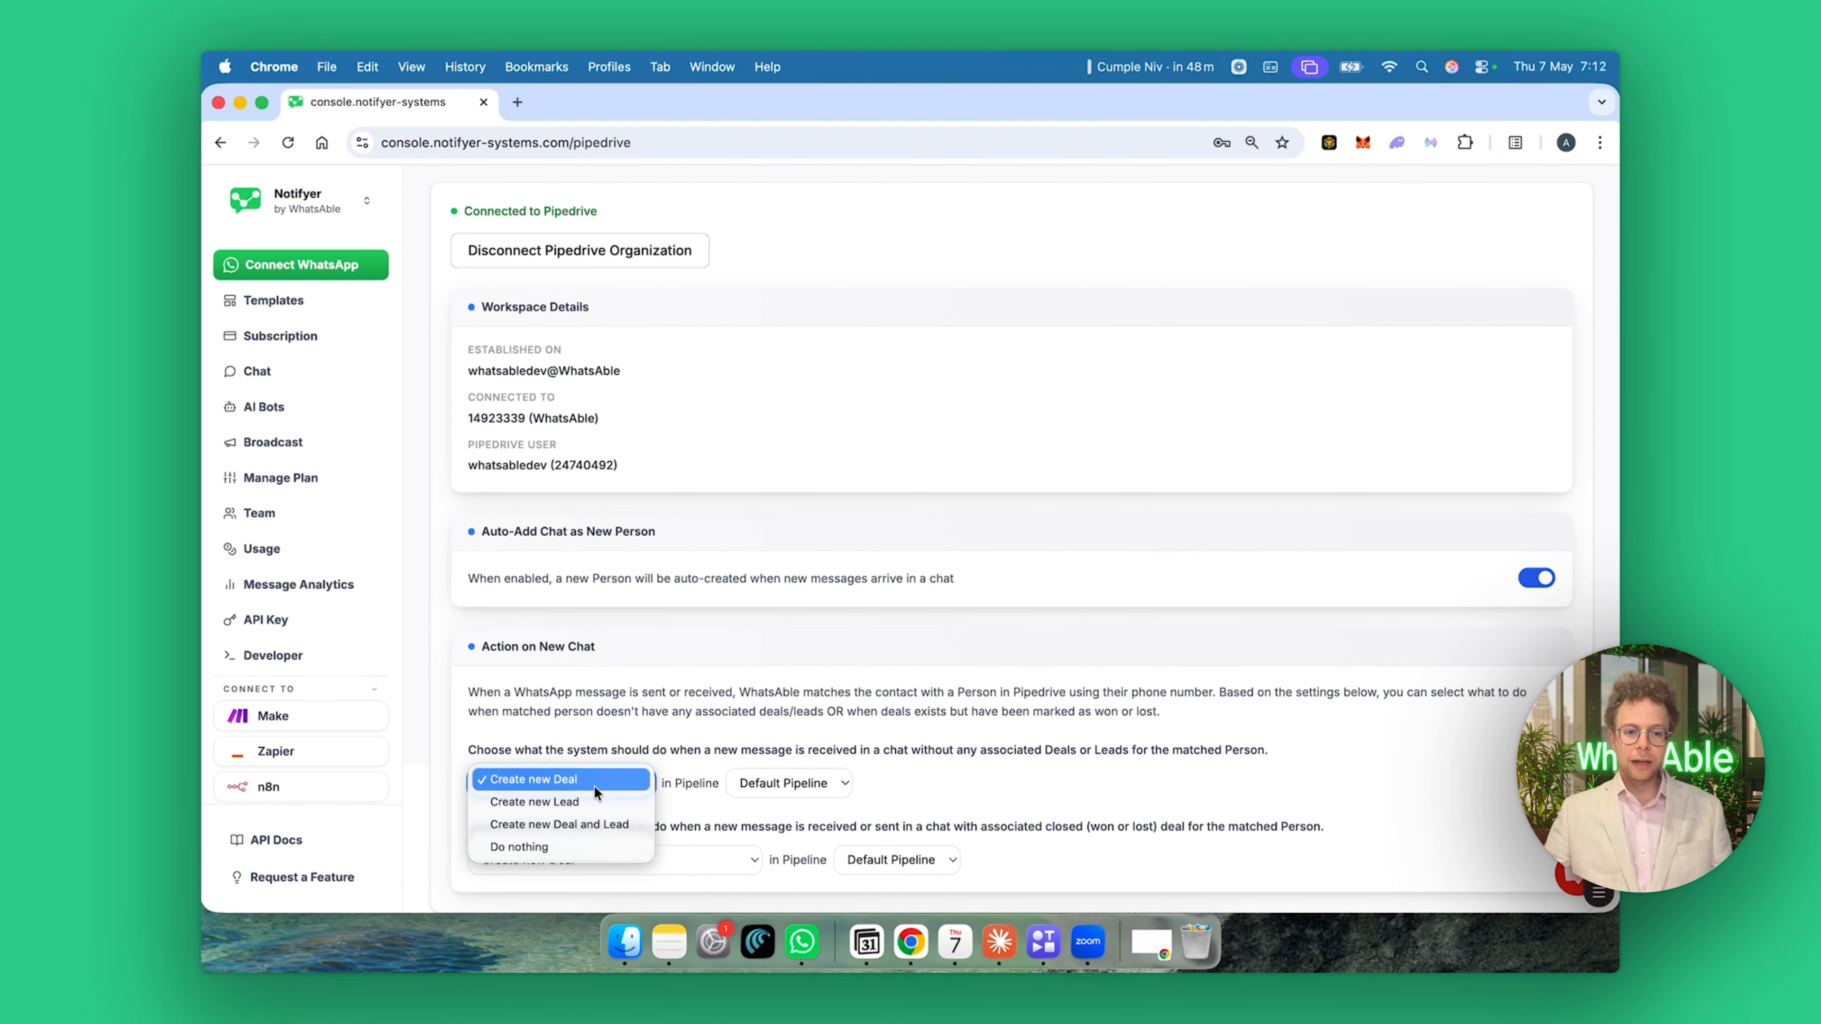
click(593, 786)
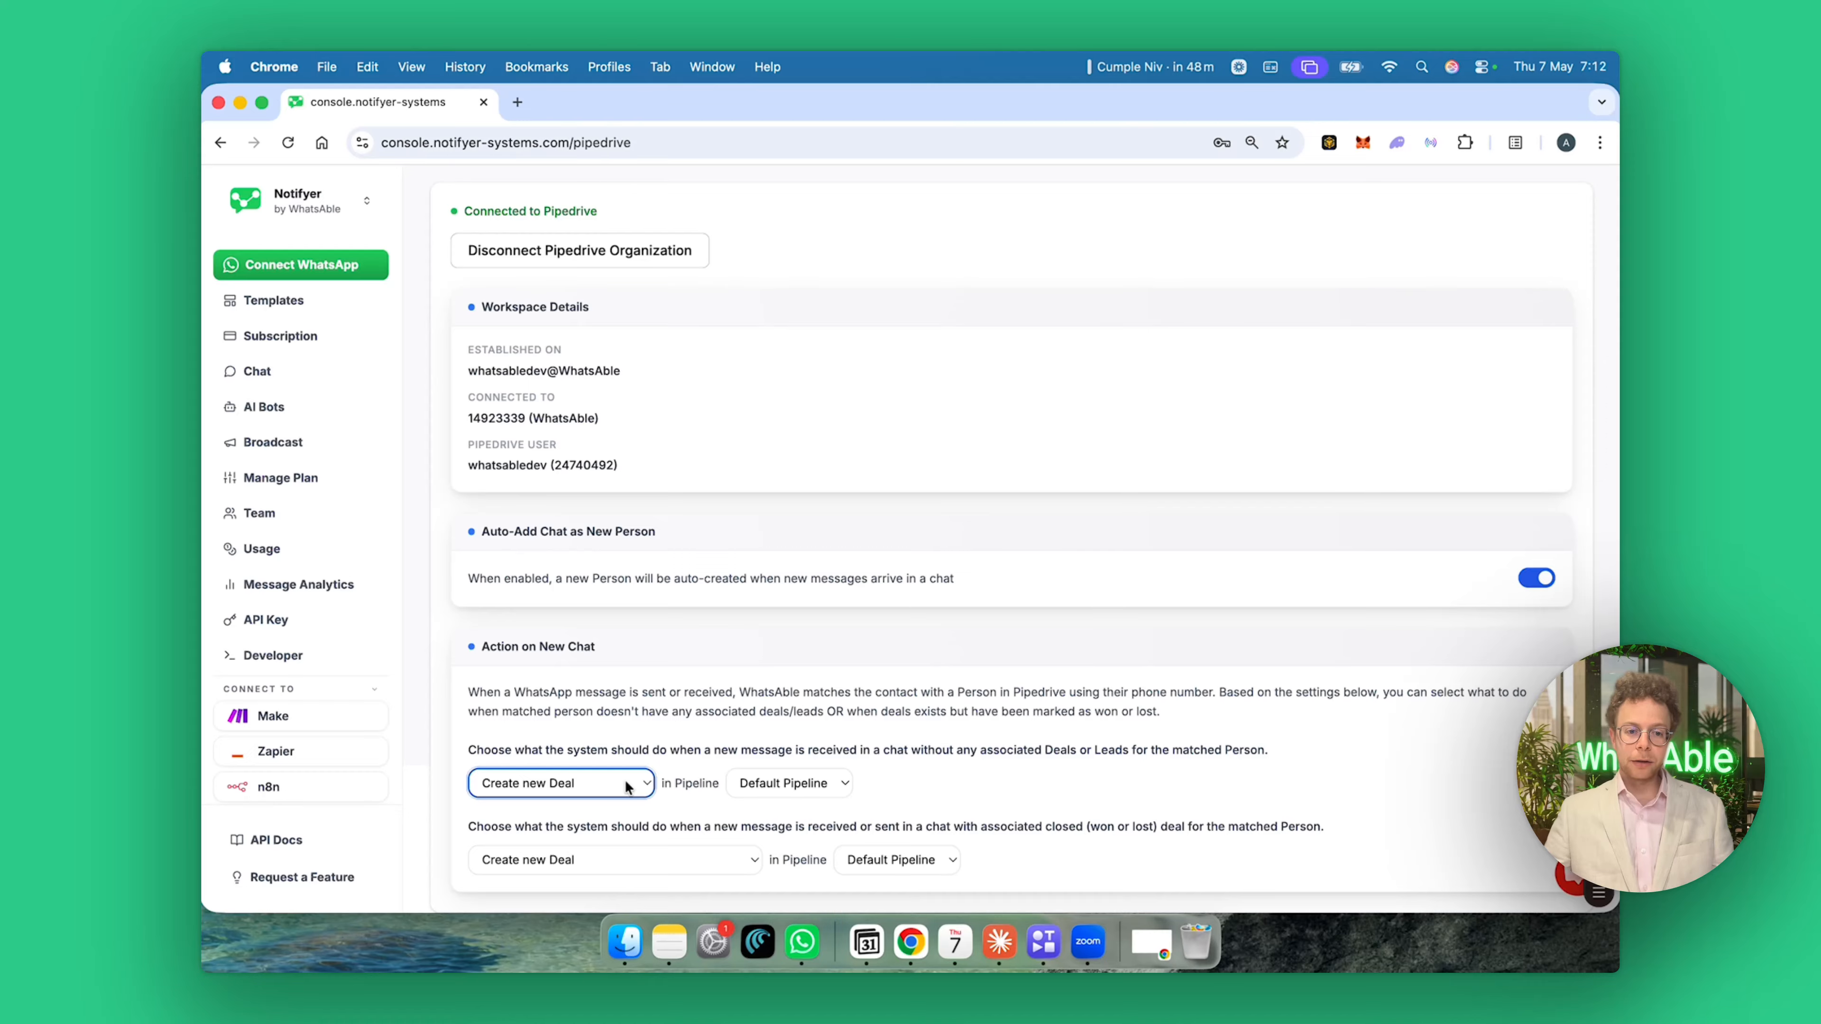
click(625, 779)
click(624, 780)
click(749, 787)
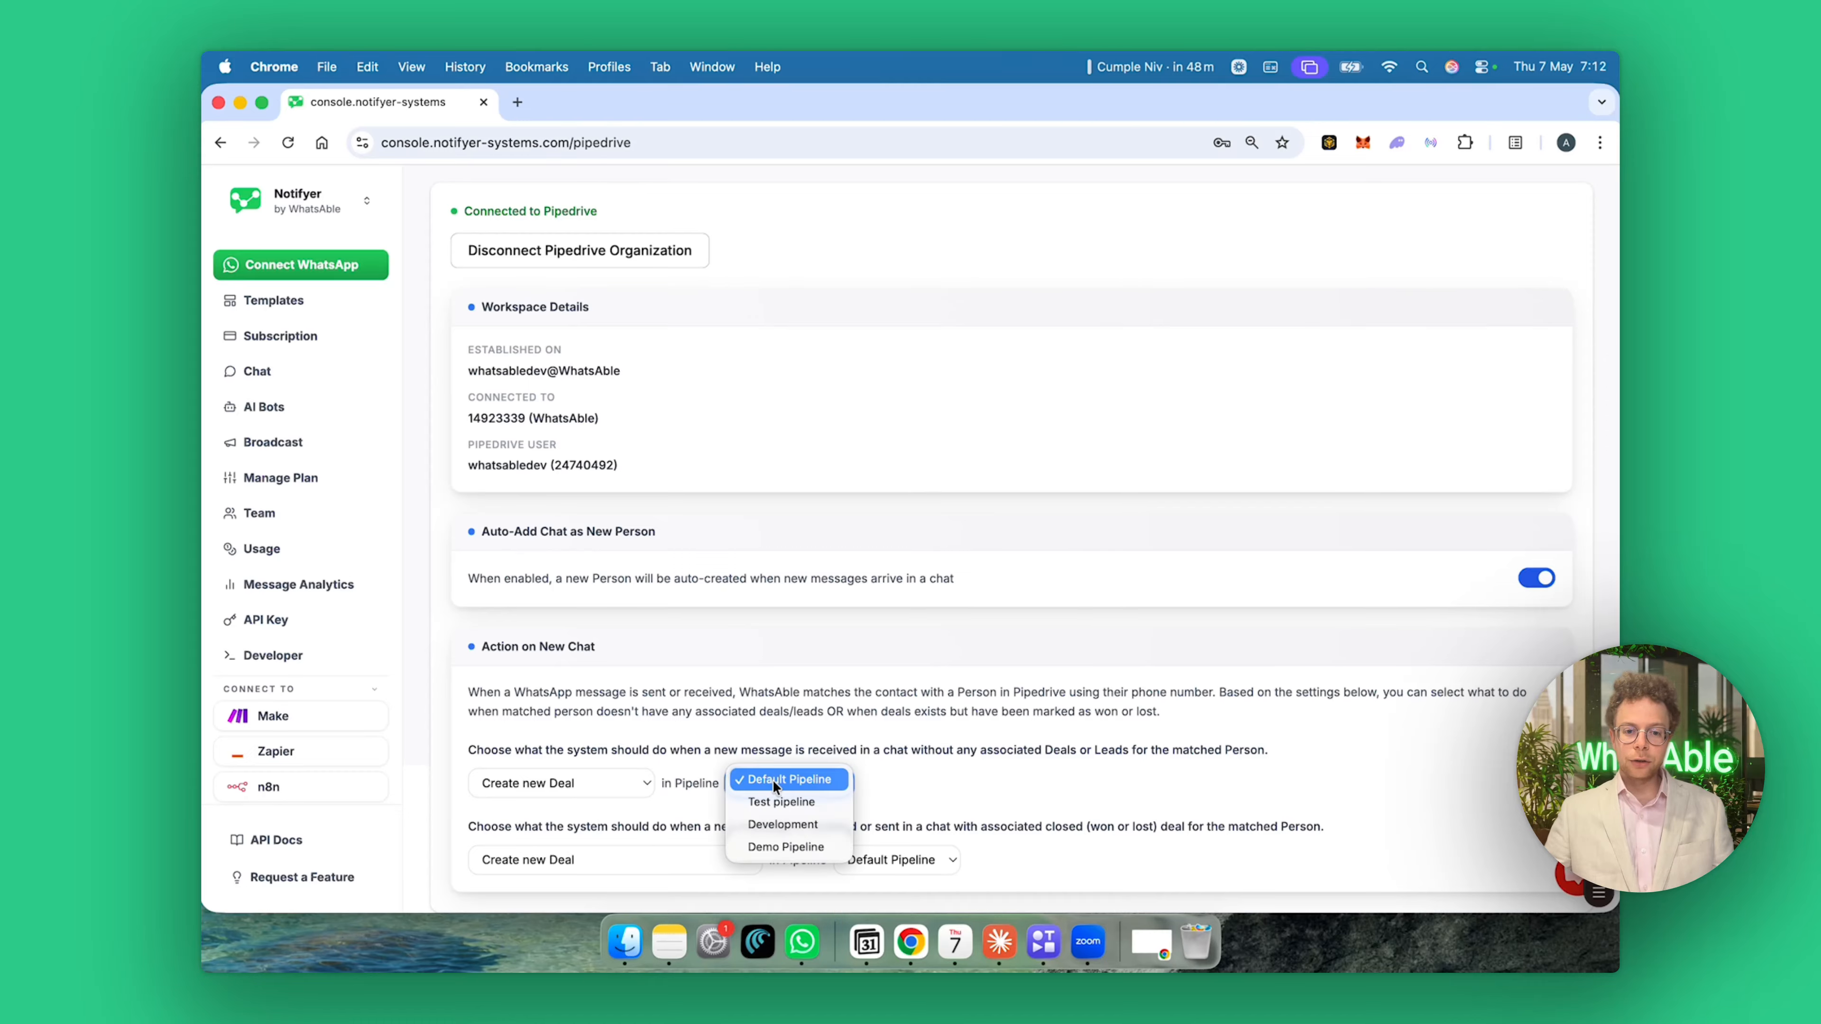
click(786, 725)
click(583, 782)
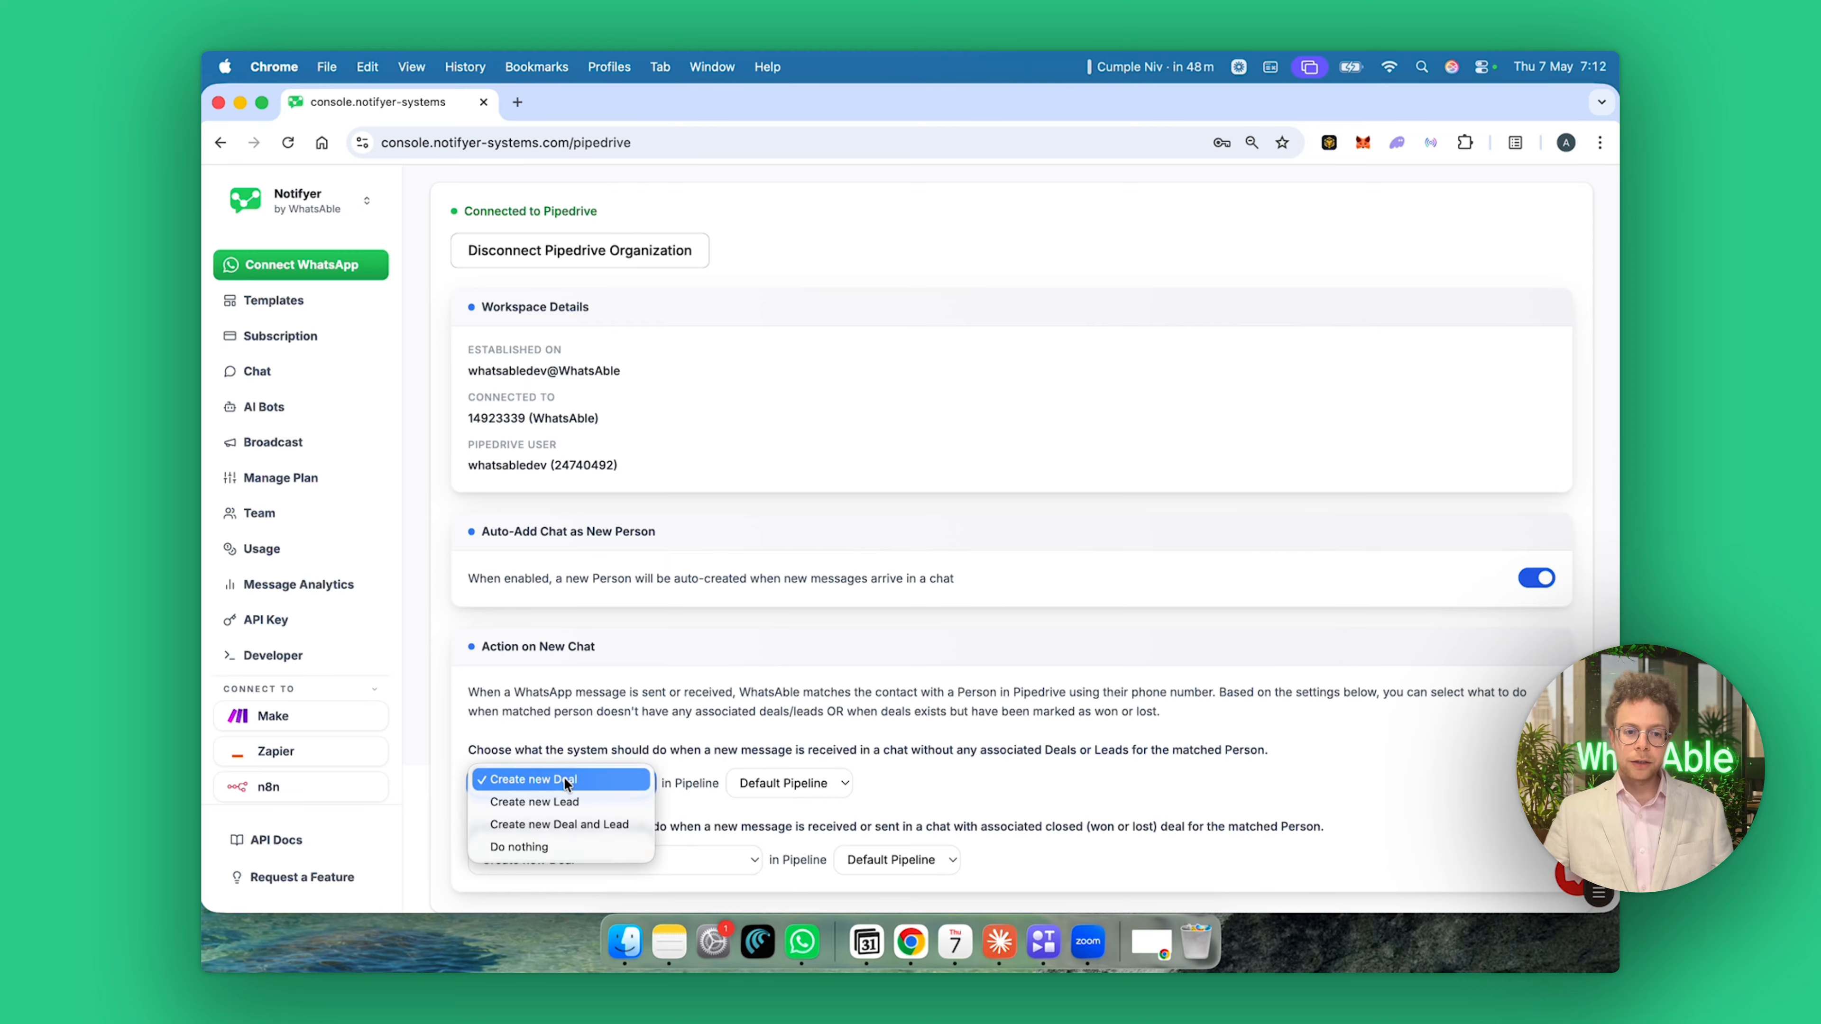
click(573, 802)
click(573, 782)
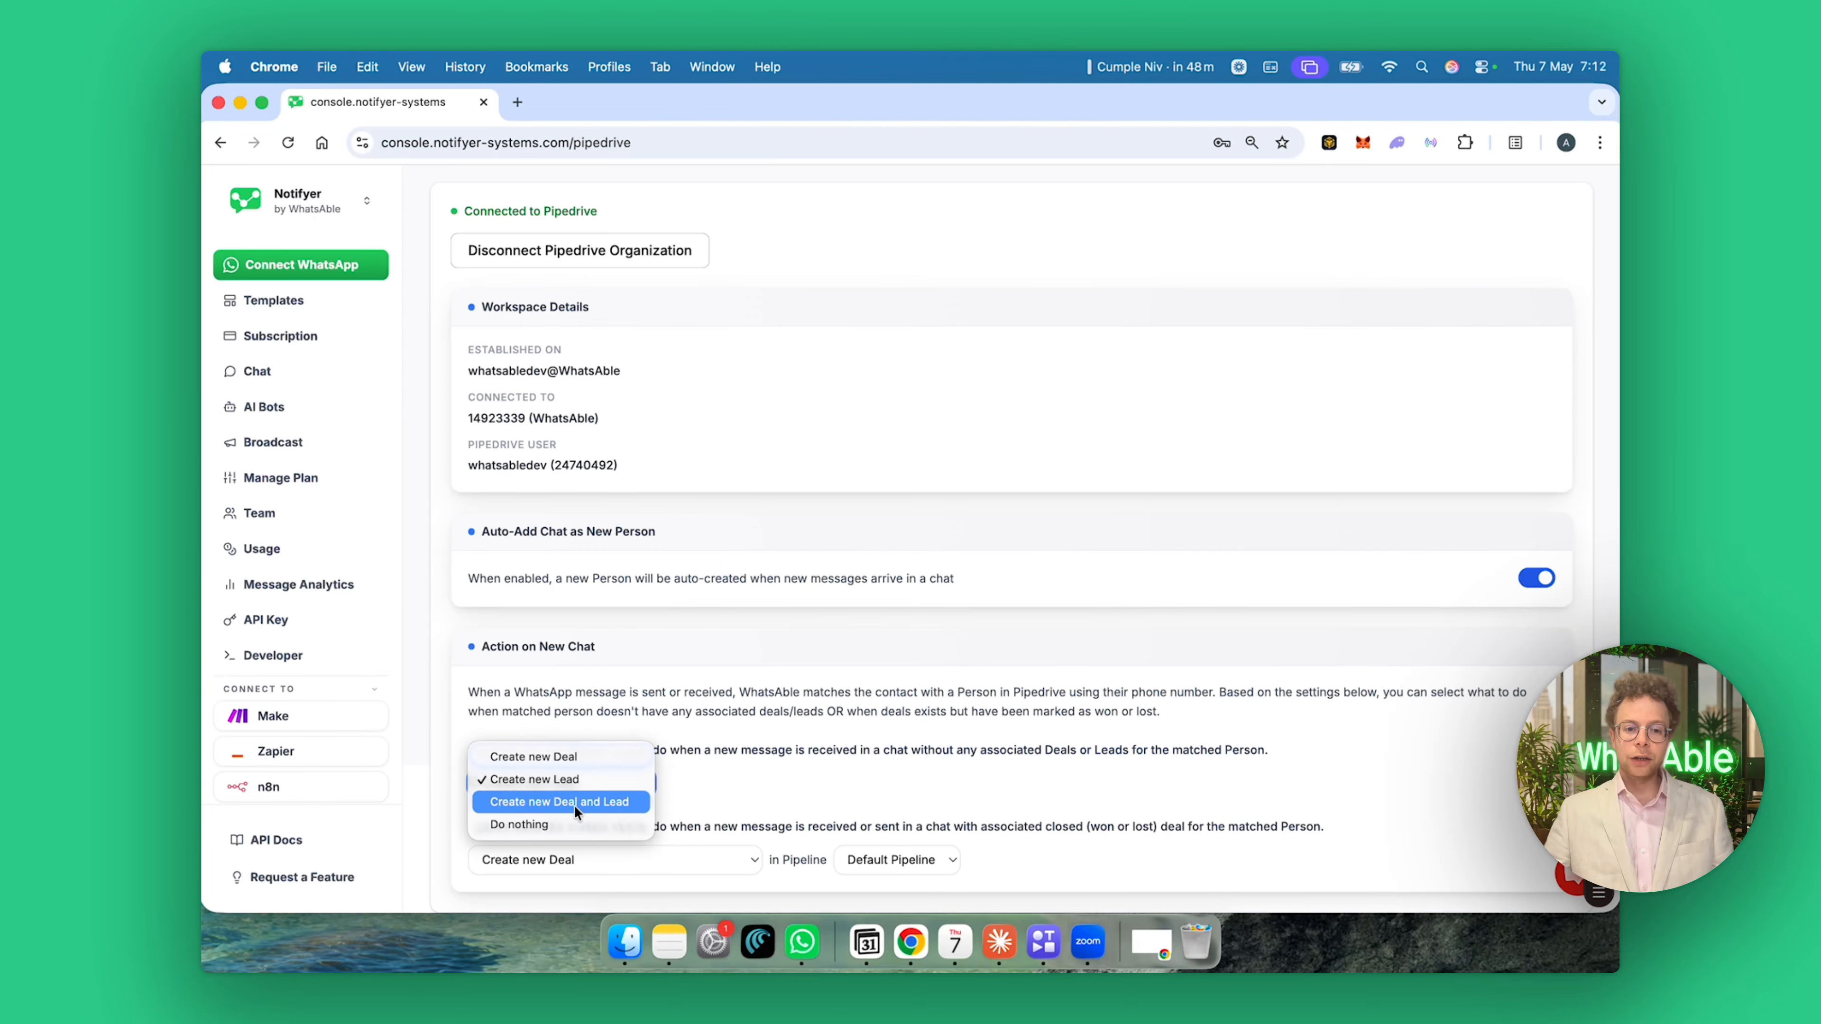
click(574, 762)
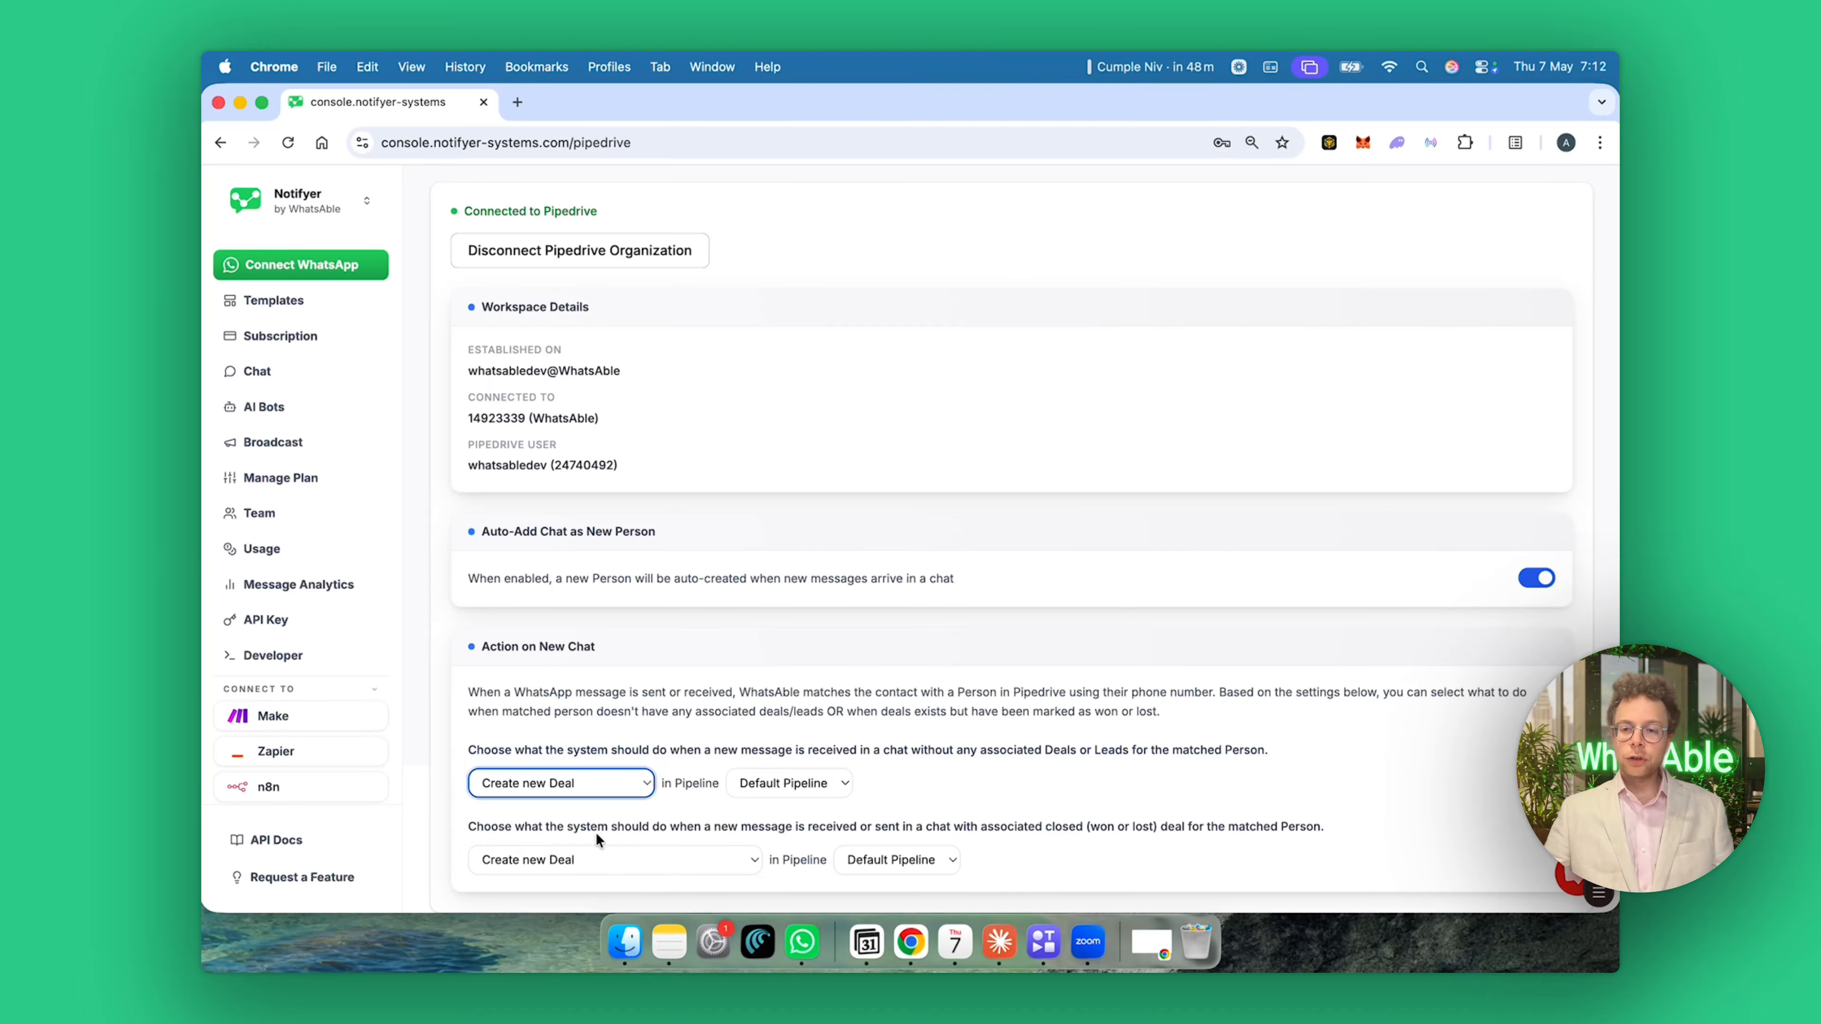
click(598, 859)
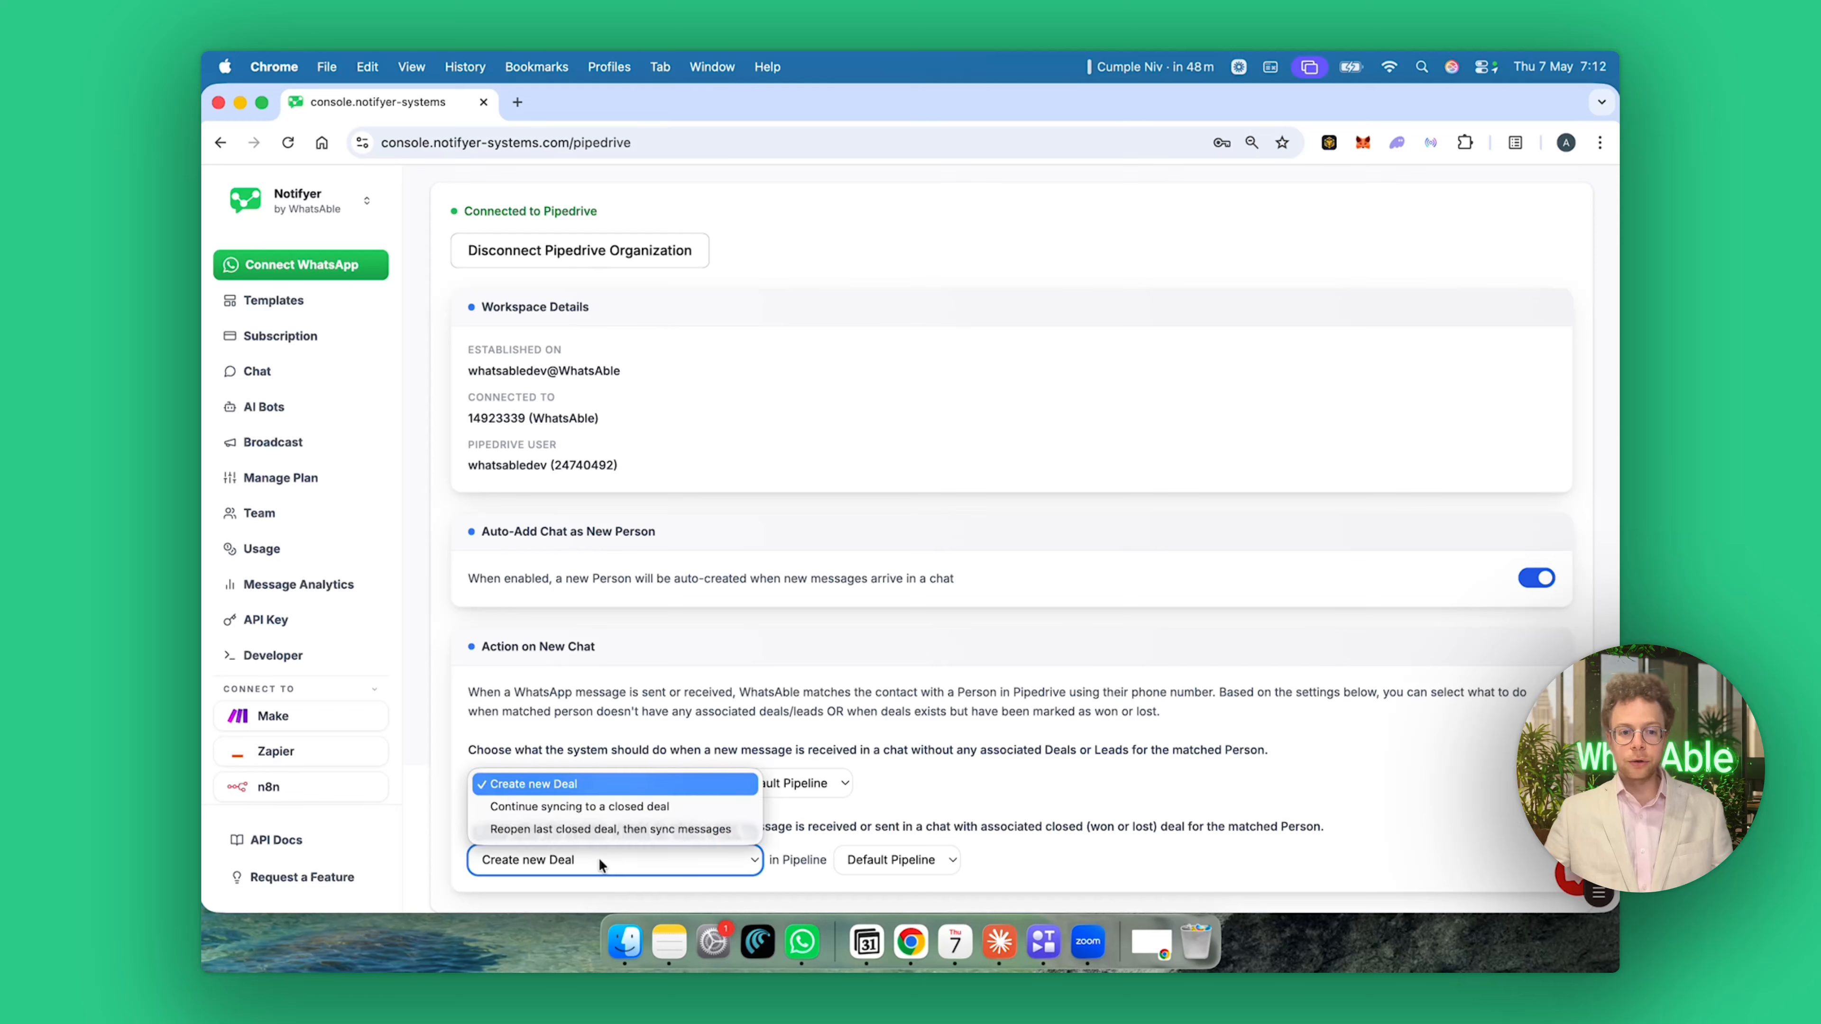
click(598, 859)
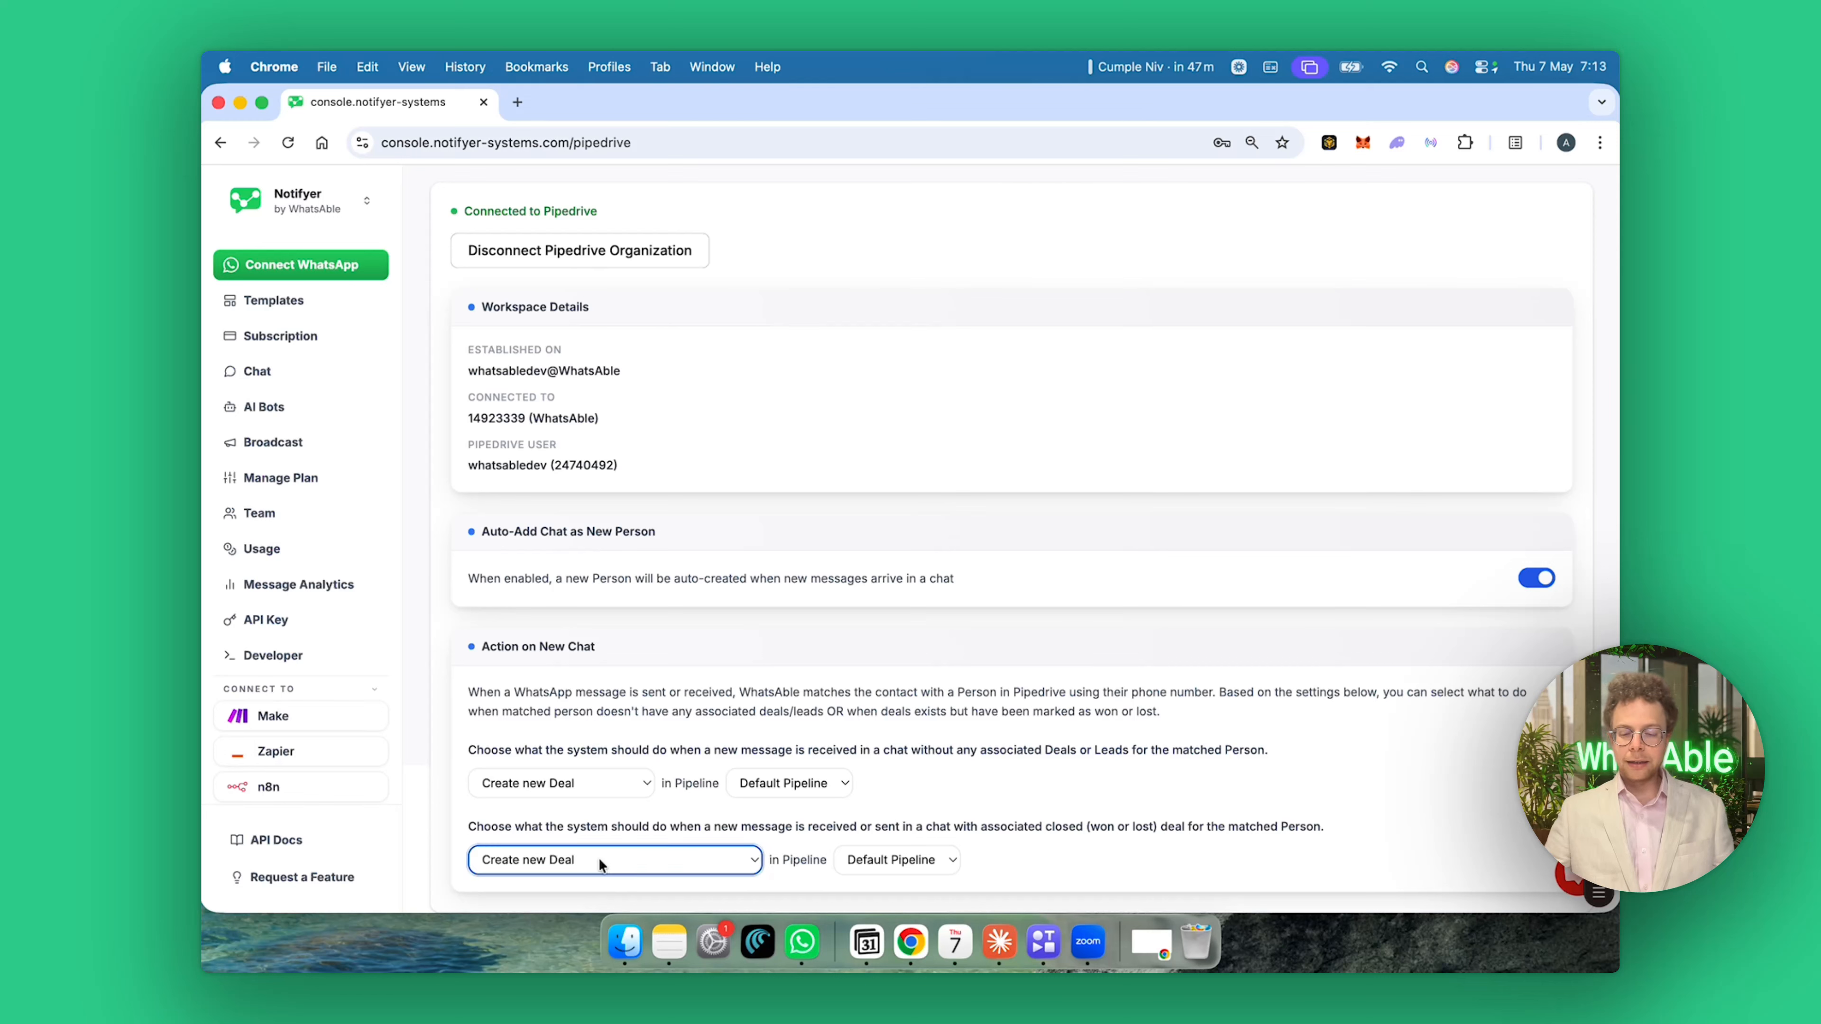
click(599, 859)
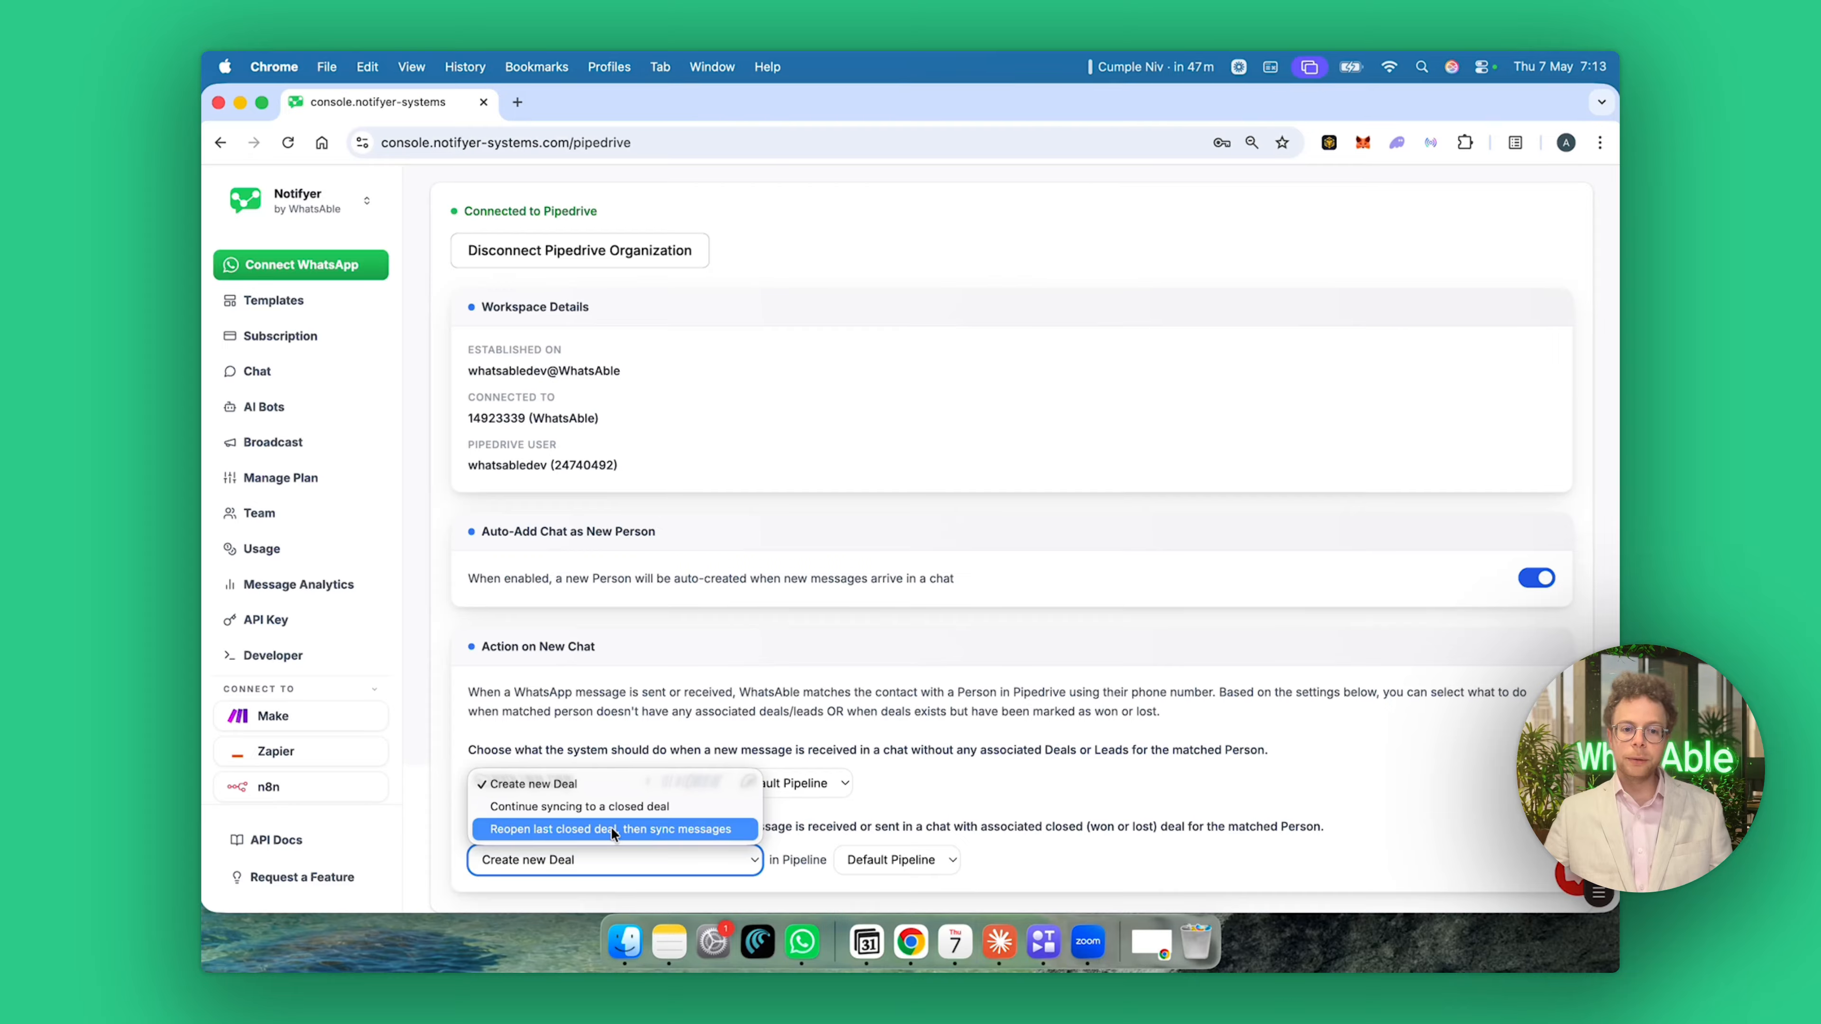
click(639, 865)
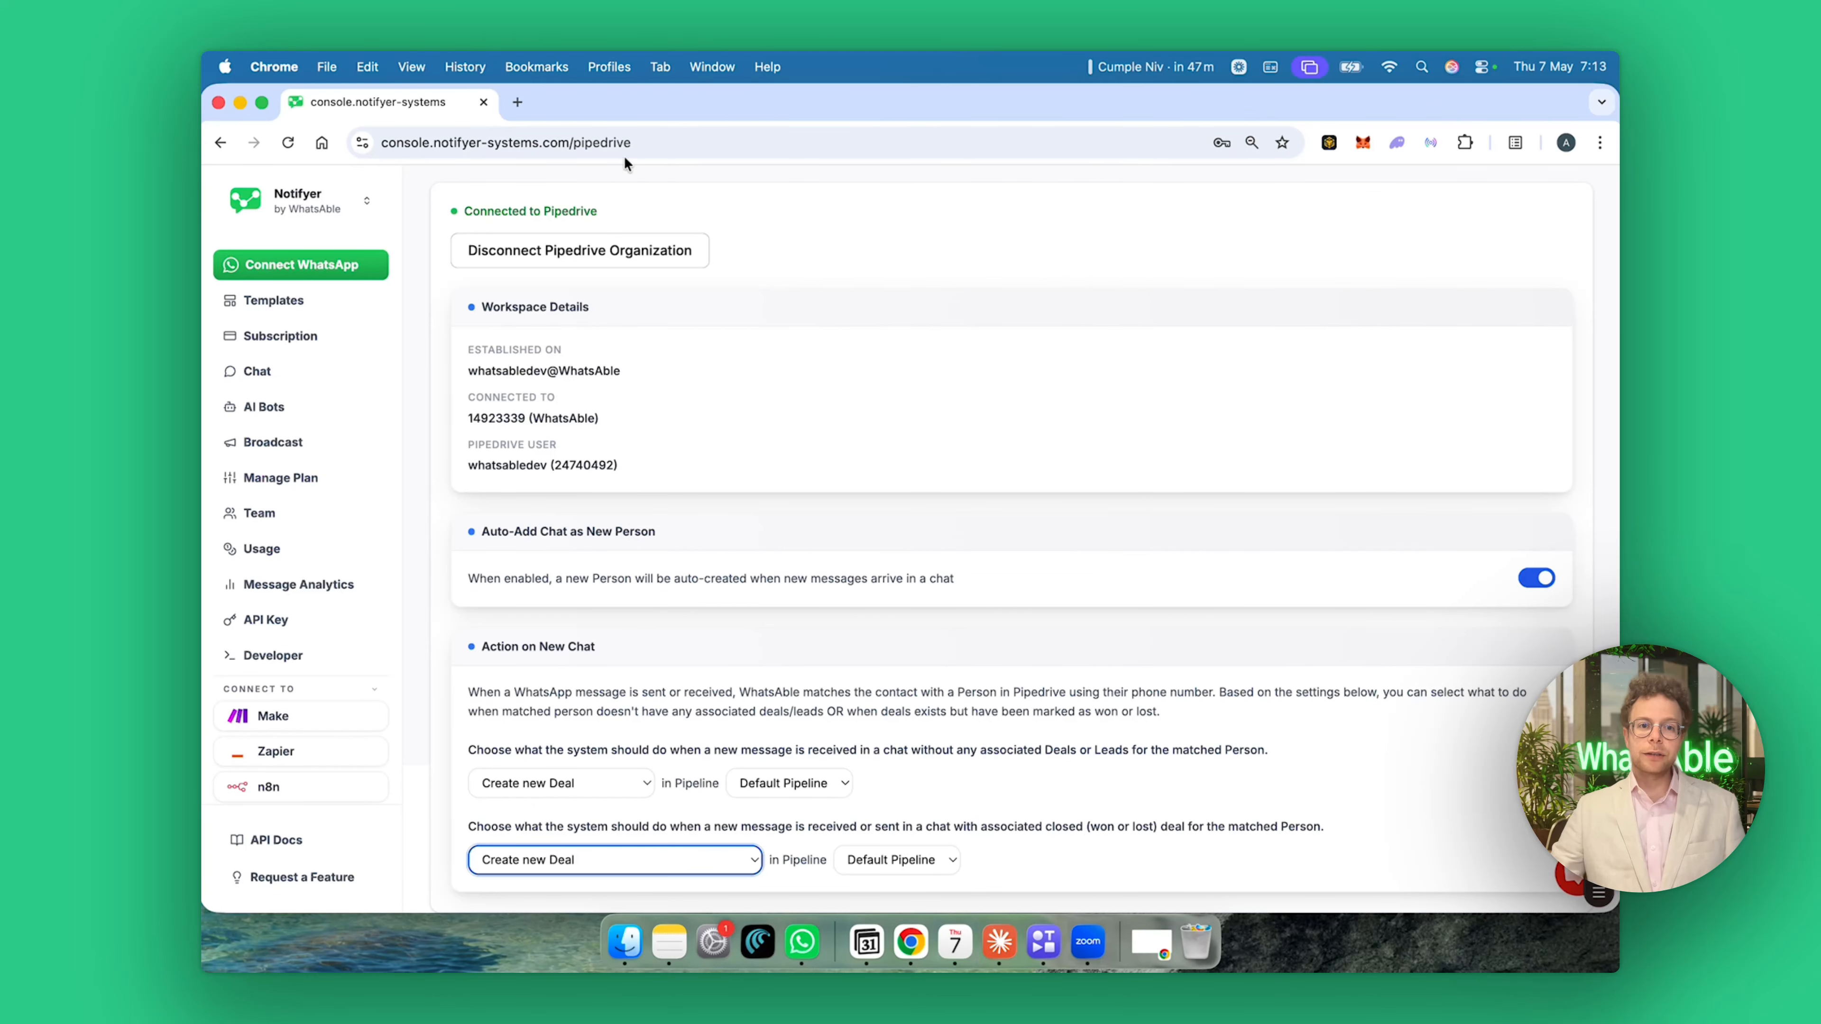
In a new tab, load the Pipedrive sandbox account and open the WhatsApp deal.
click(517, 102)
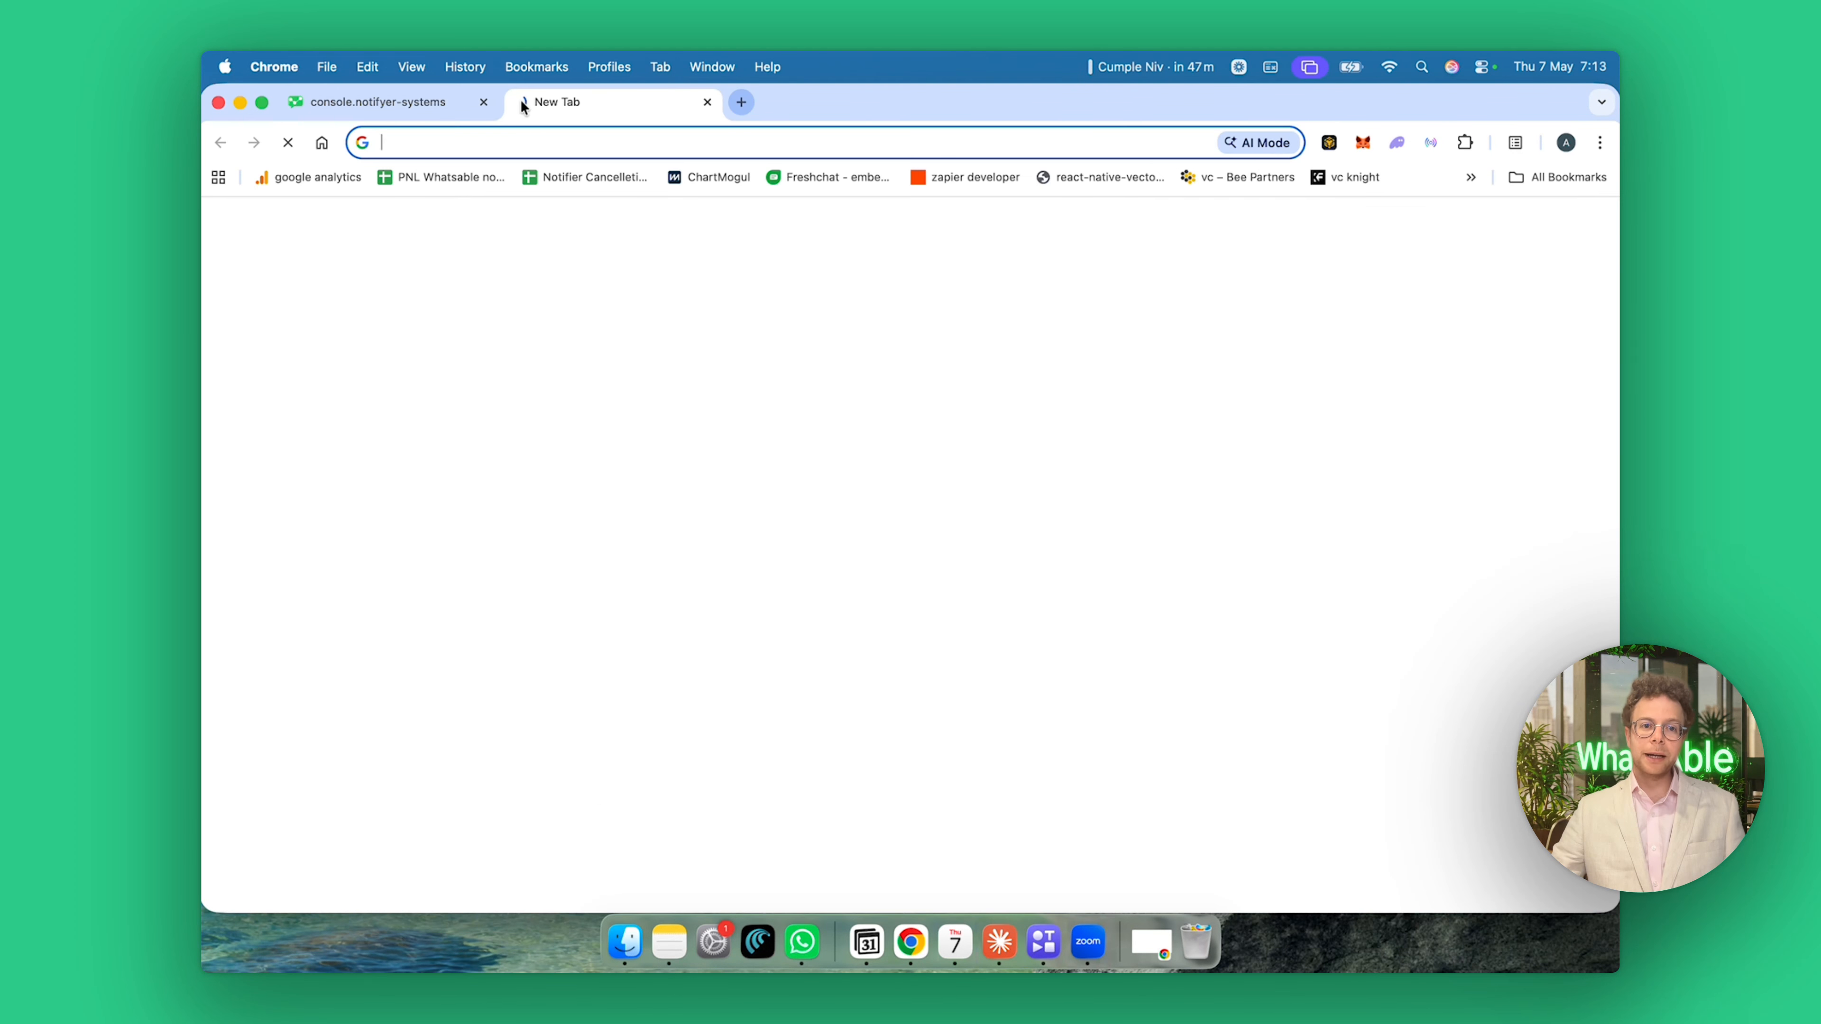
text(sand)
click(551, 185)
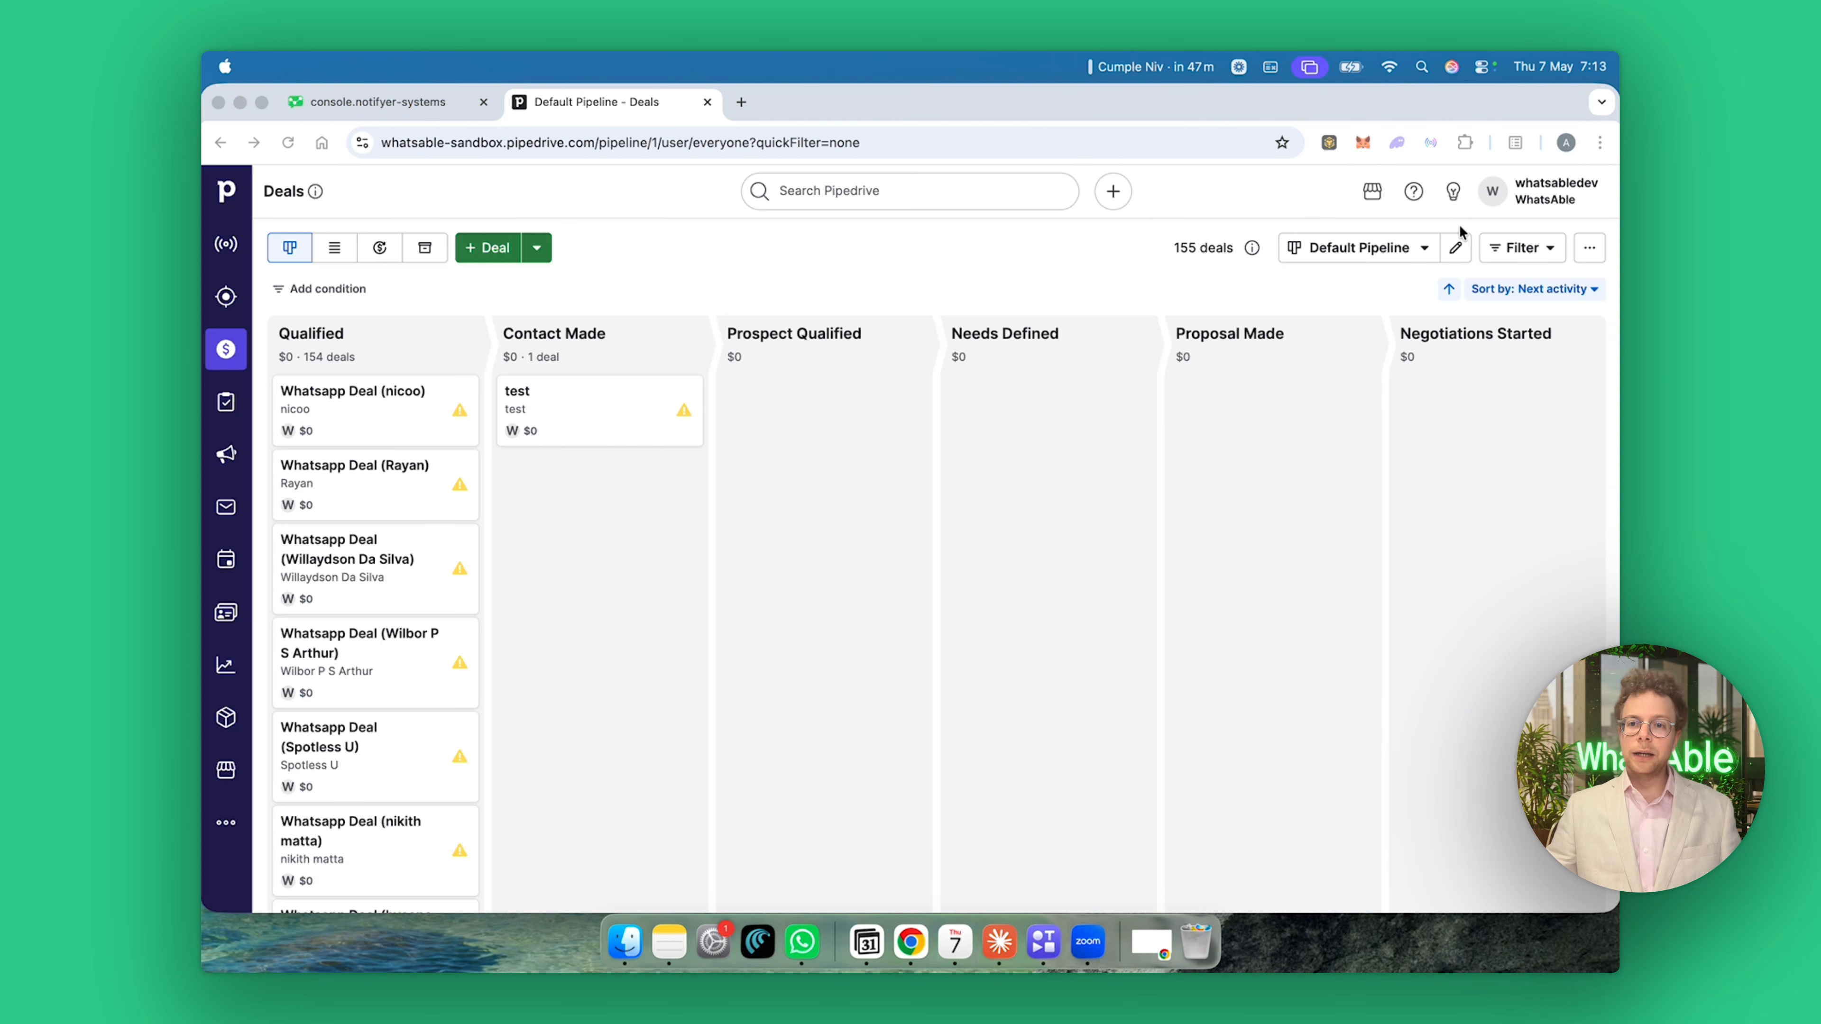
click(360, 549)
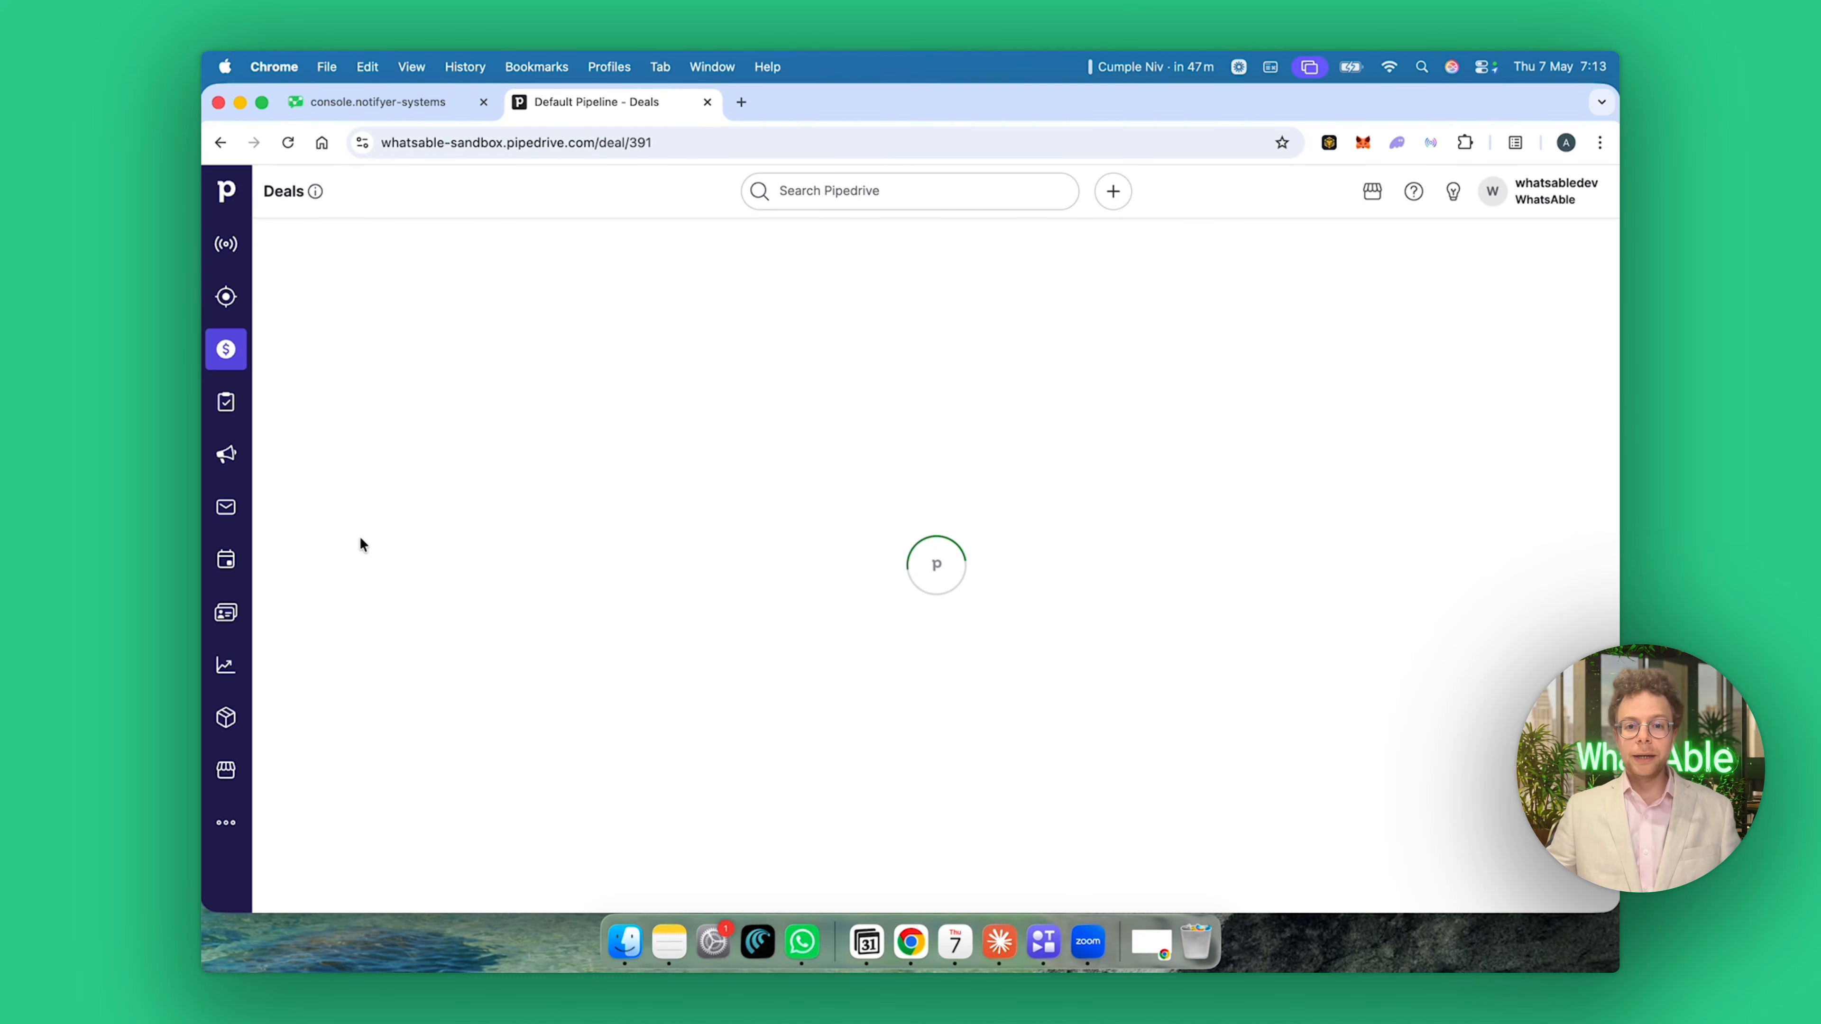
From the deal's WhatsAble Integration panel, choose Connect WhatsAble App, then Connect WhatsApp.
scroll(384, 606, down, 2)
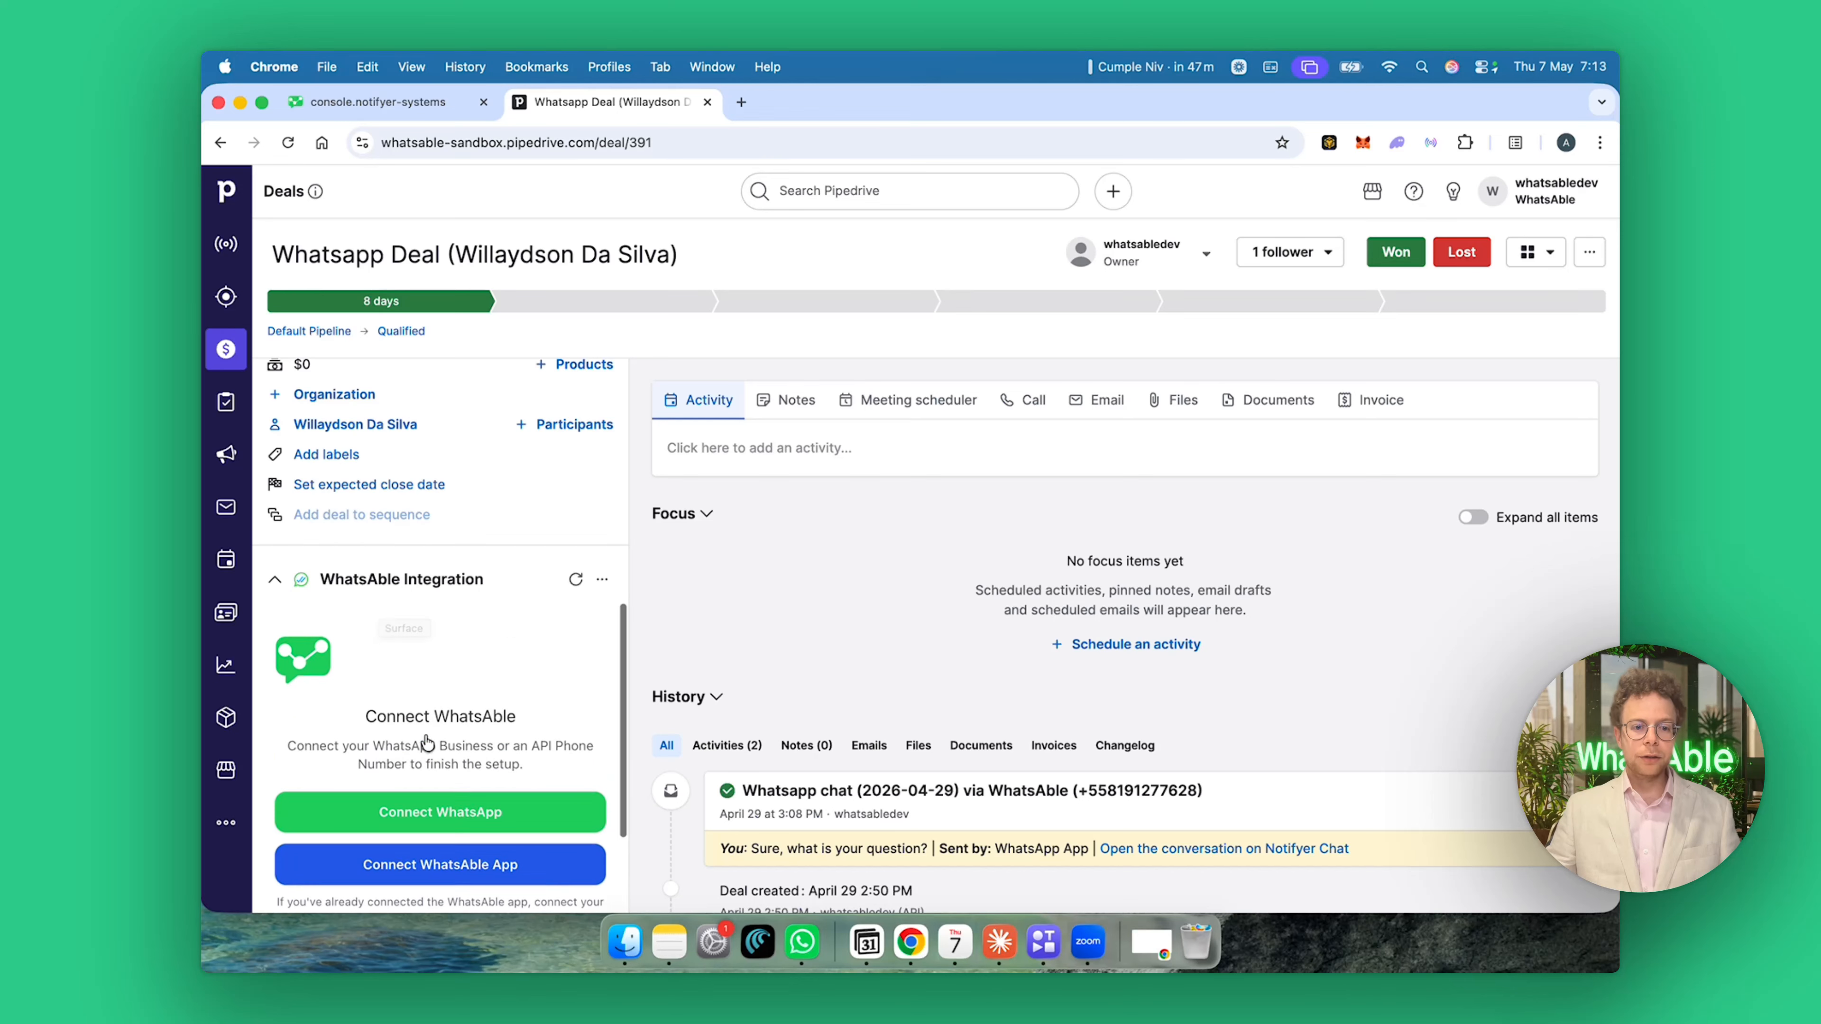
scroll(520, 597, down, 3)
click(498, 706)
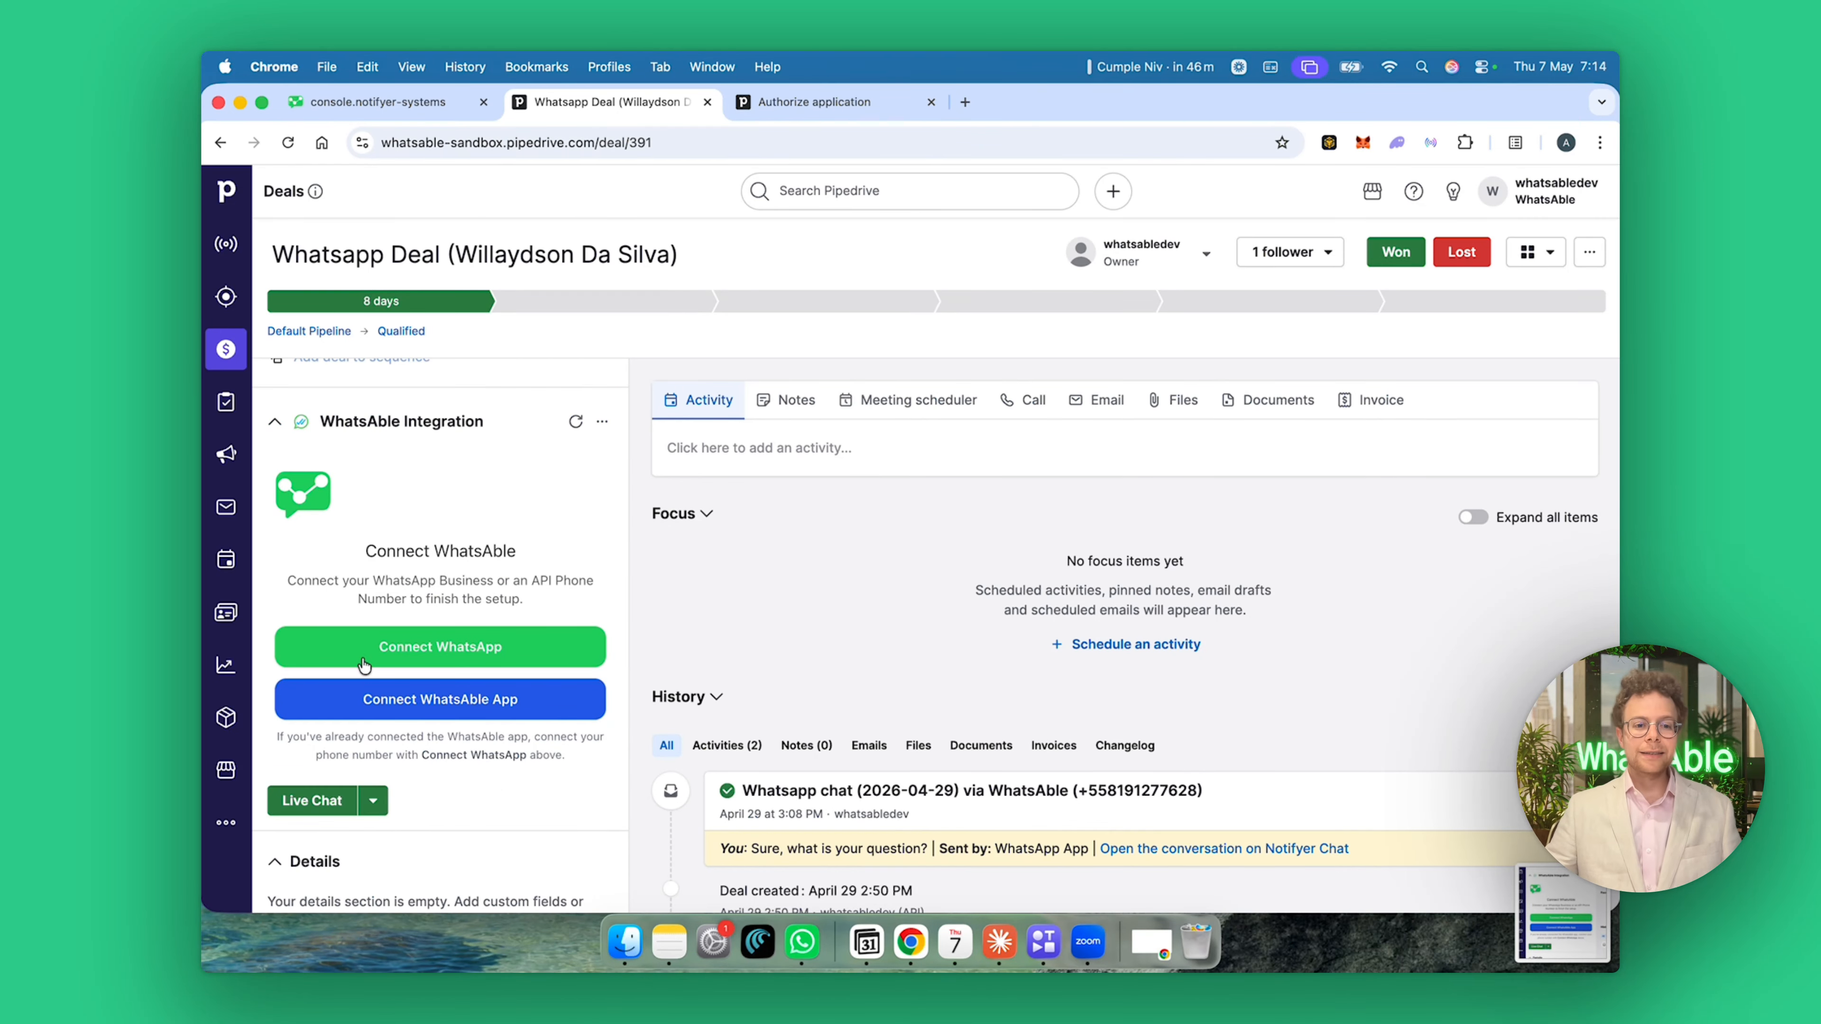
click(450, 648)
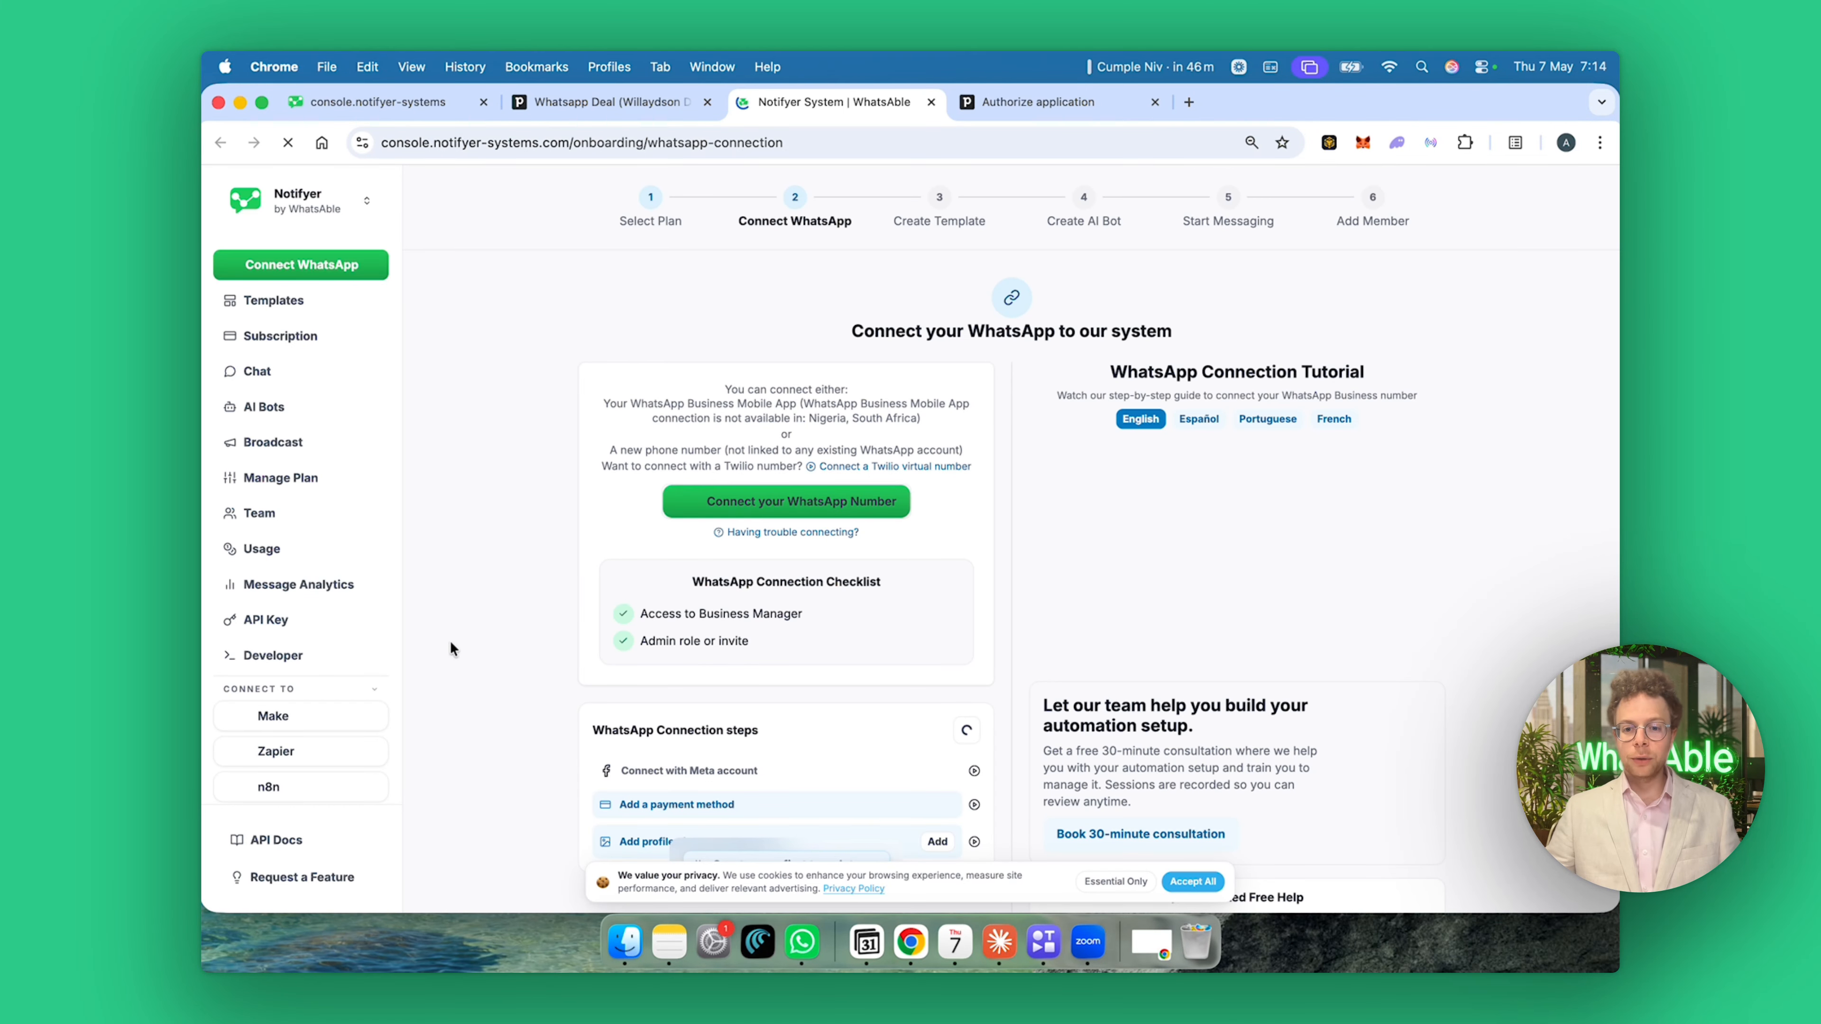
Accept cookies, start connecting your WhatsApp number, and continue the Facebook business login.
click(1207, 884)
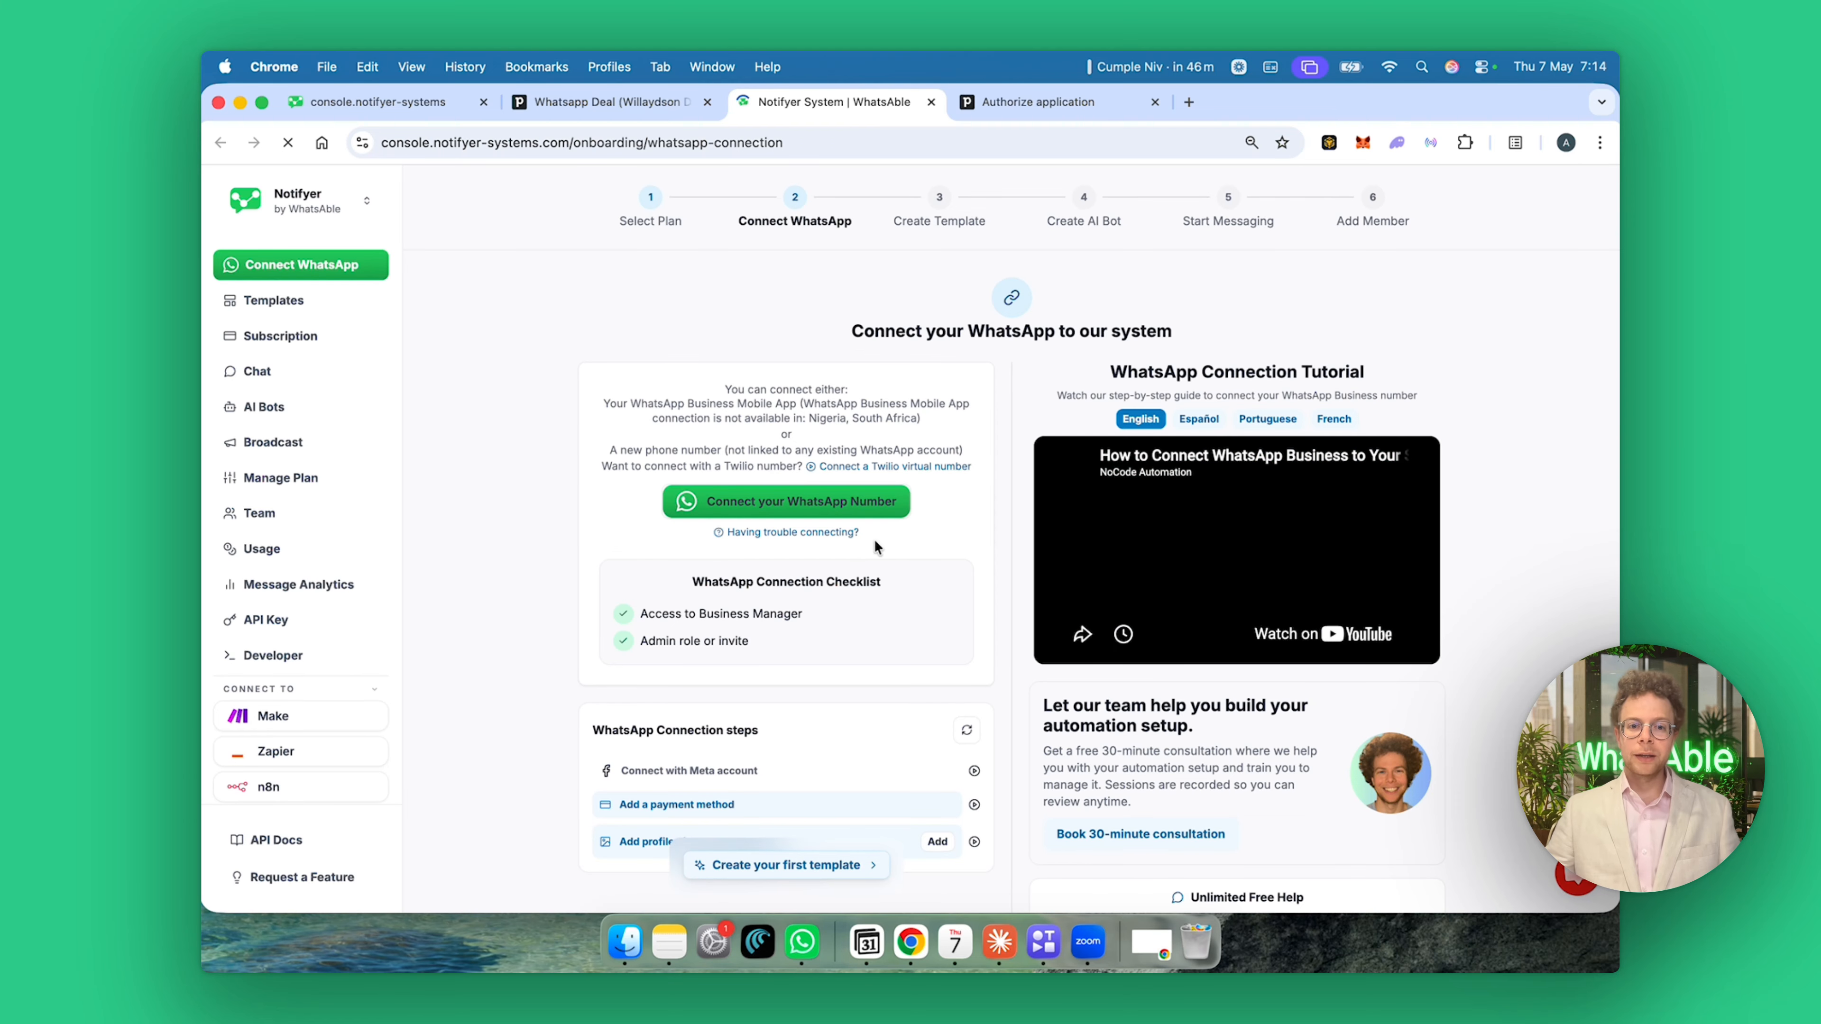
click(825, 508)
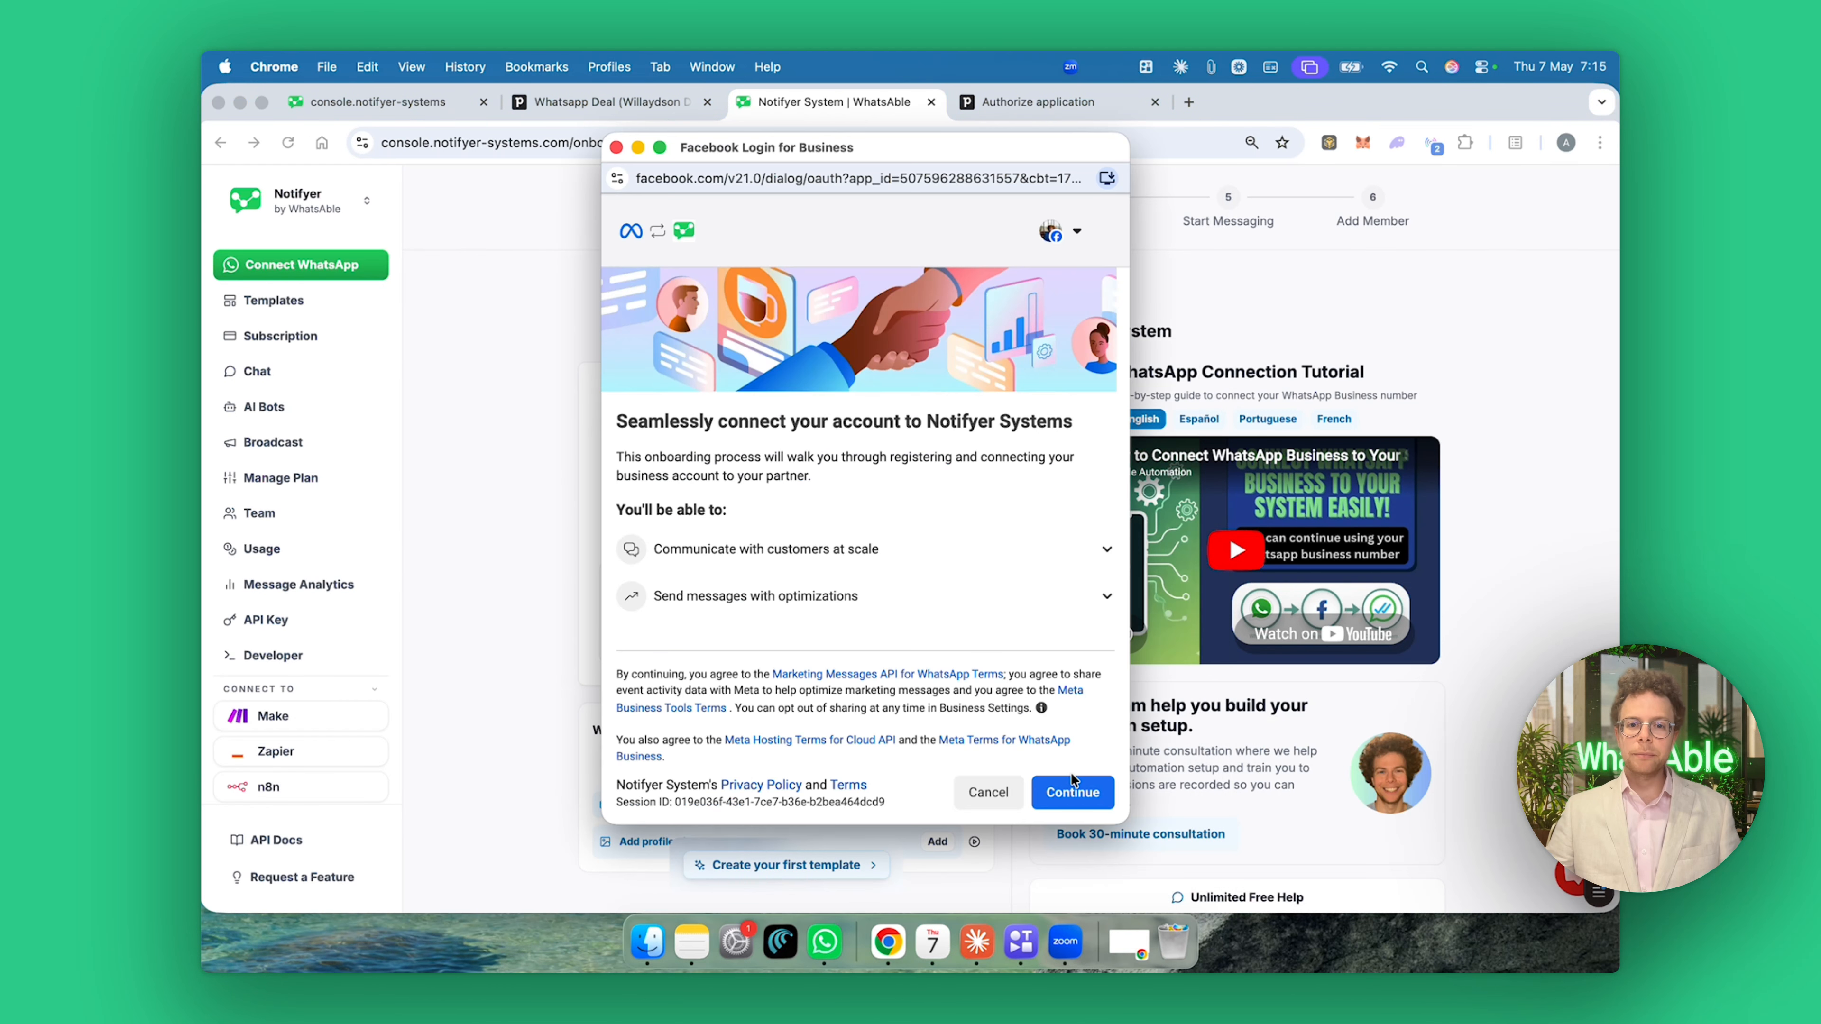
click(1074, 783)
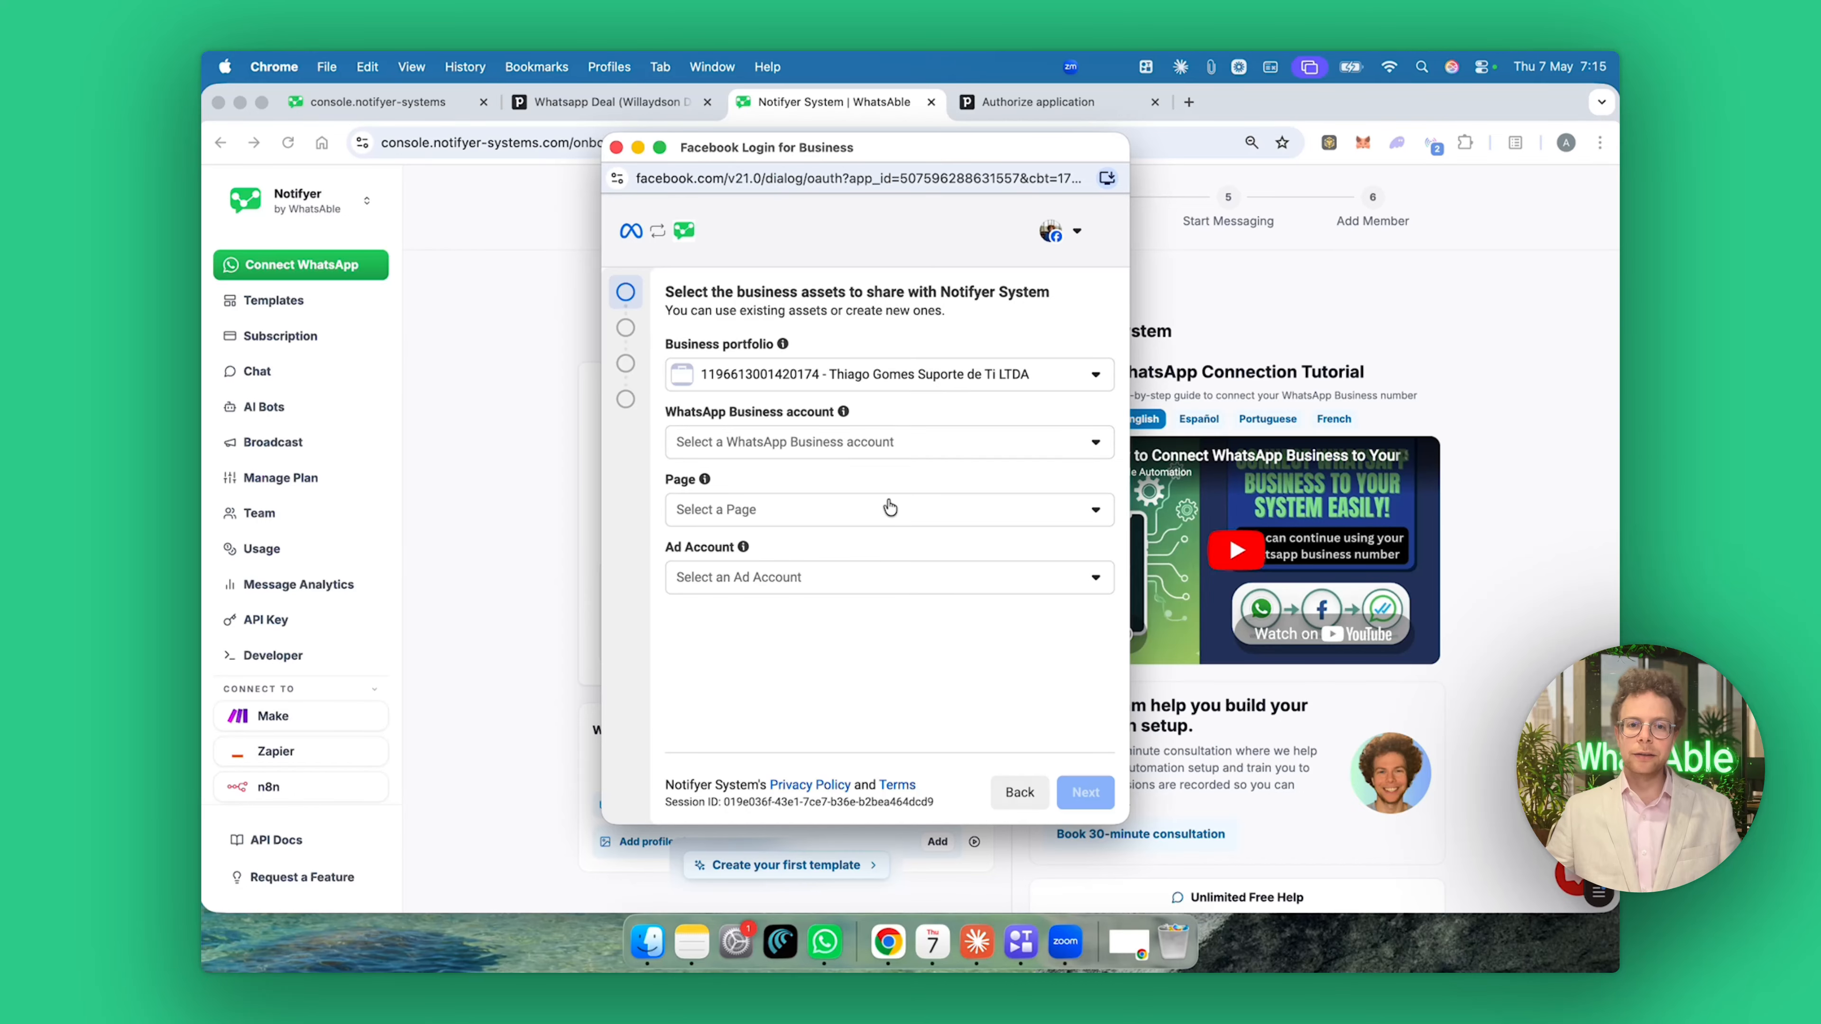
Choose Connect a WhatsApp Business App with the Writethisfor.me page and CA1 ad account, then continue.
click(880, 452)
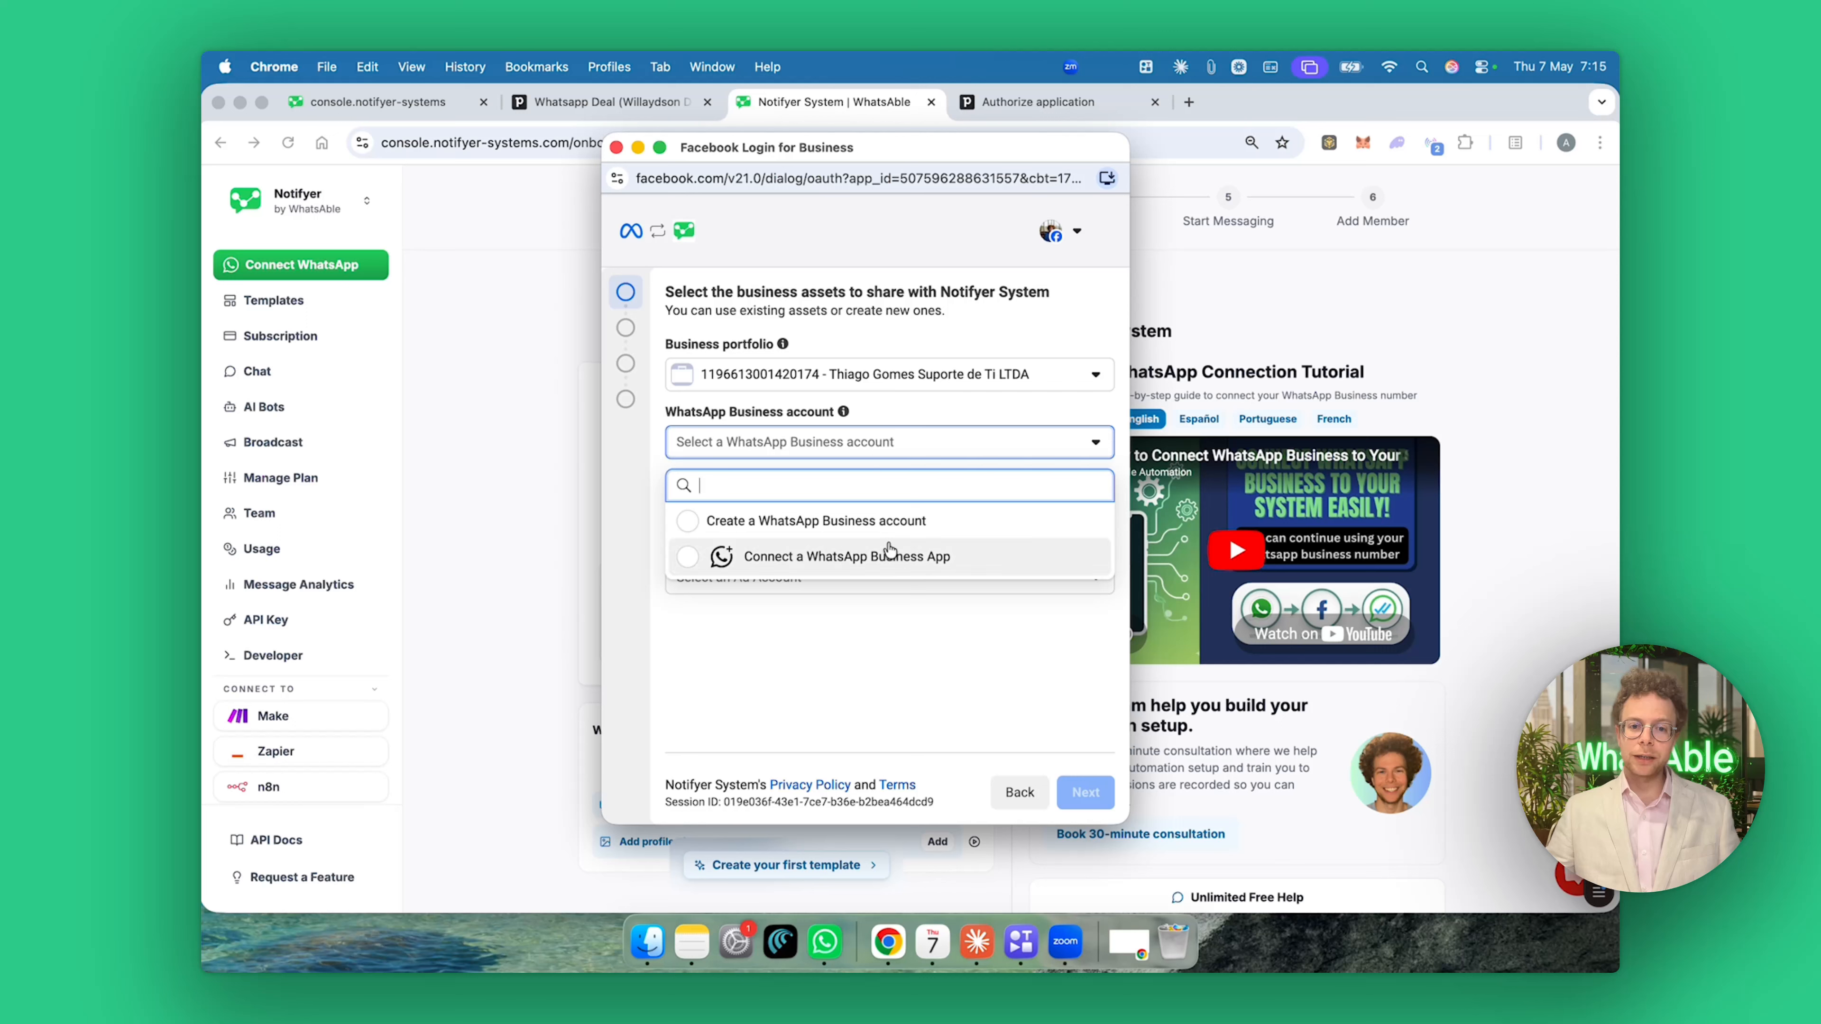
click(890, 564)
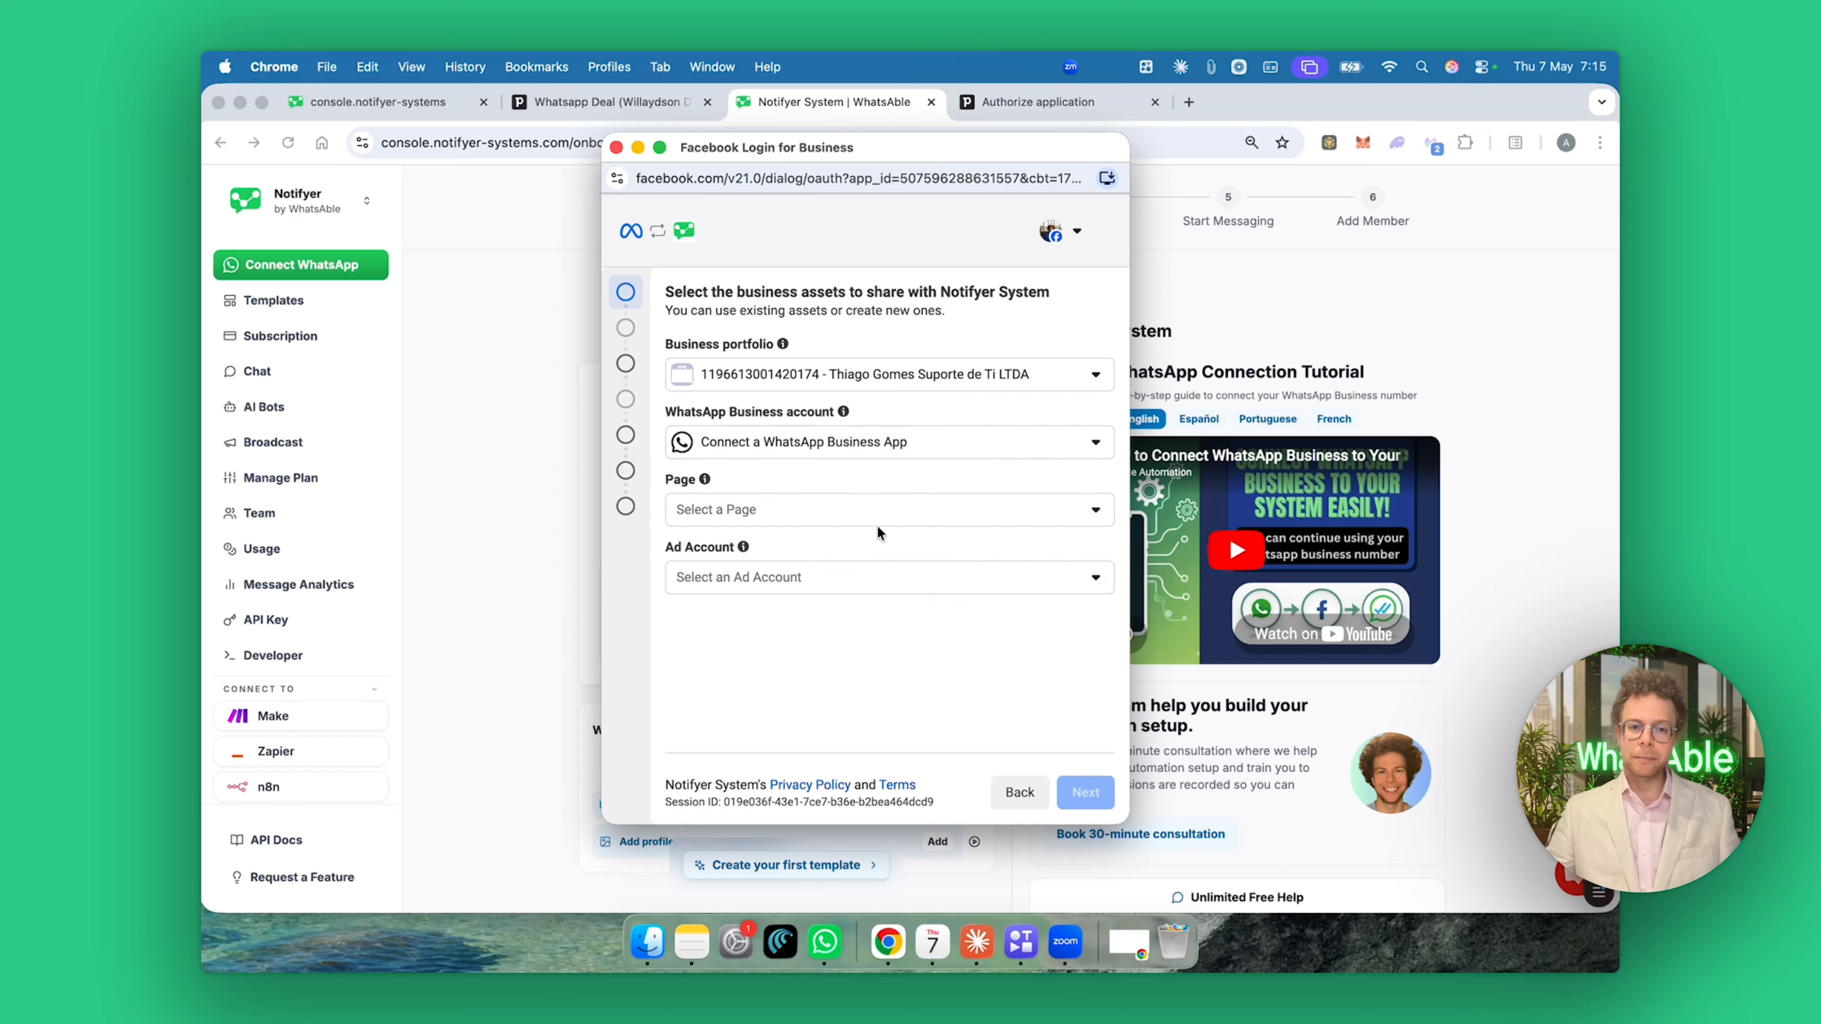
click(876, 511)
click(866, 683)
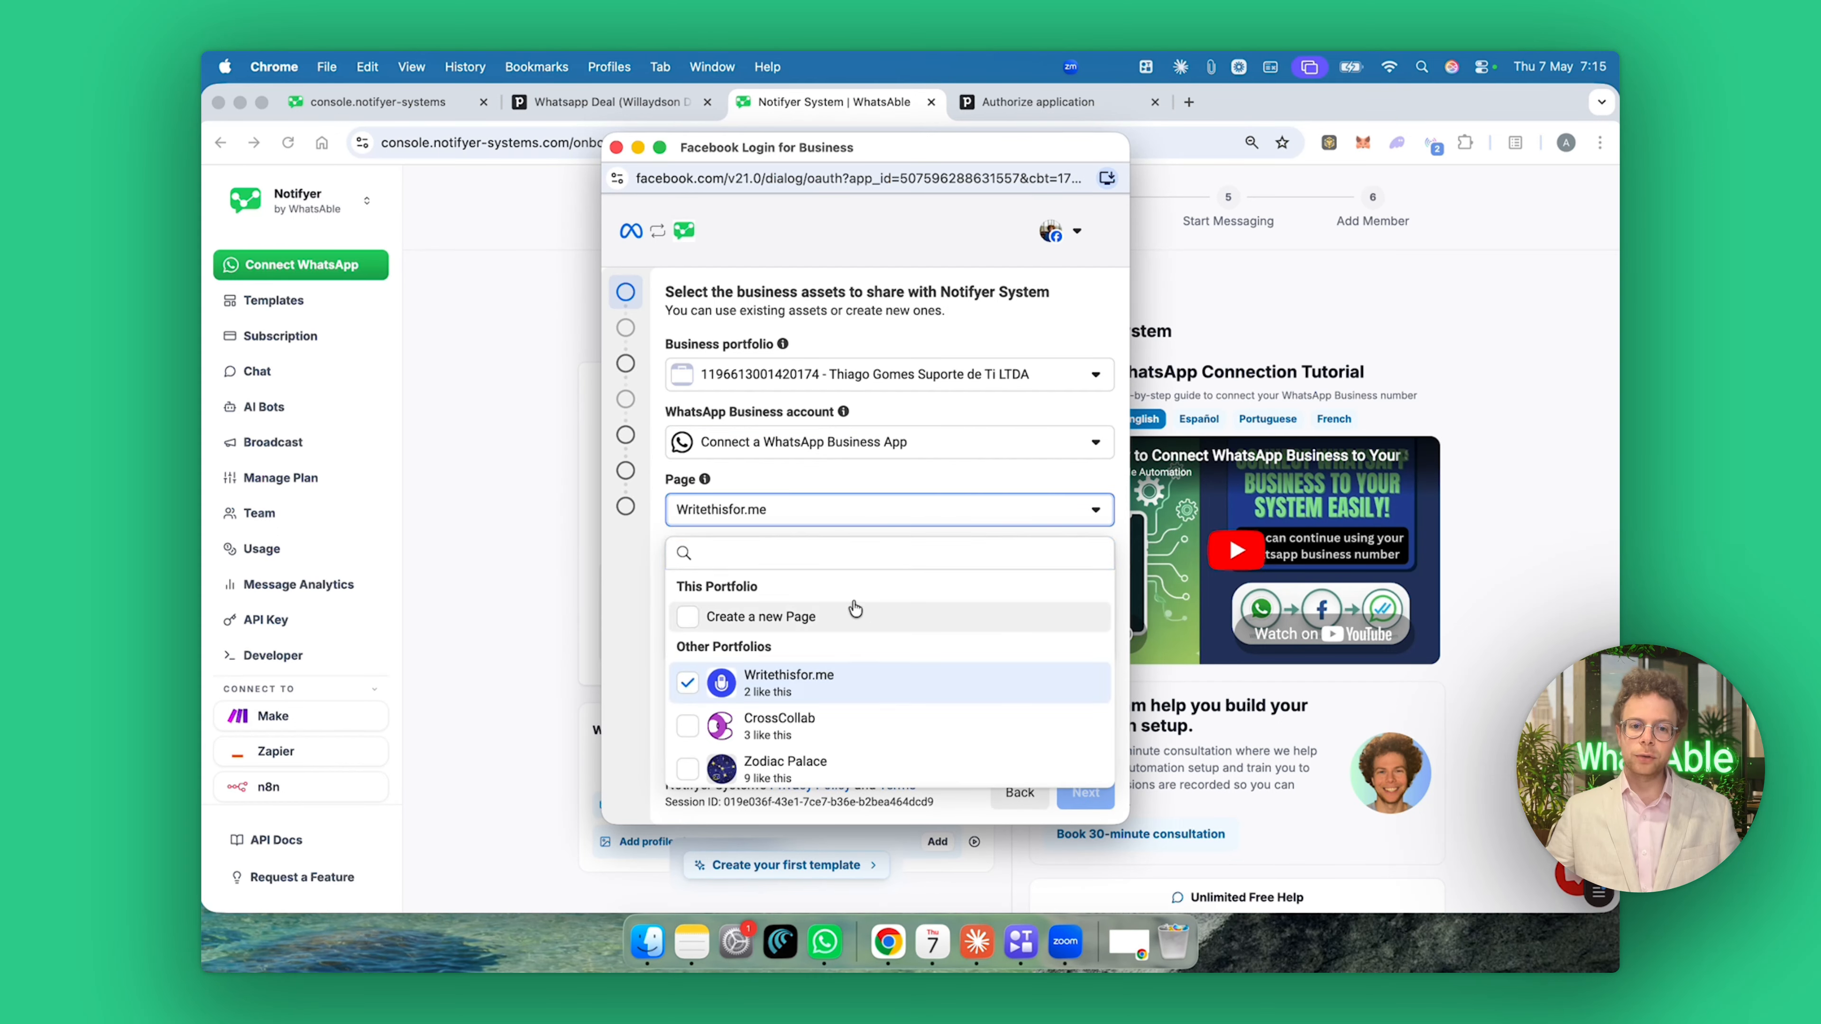
click(892, 713)
click(874, 563)
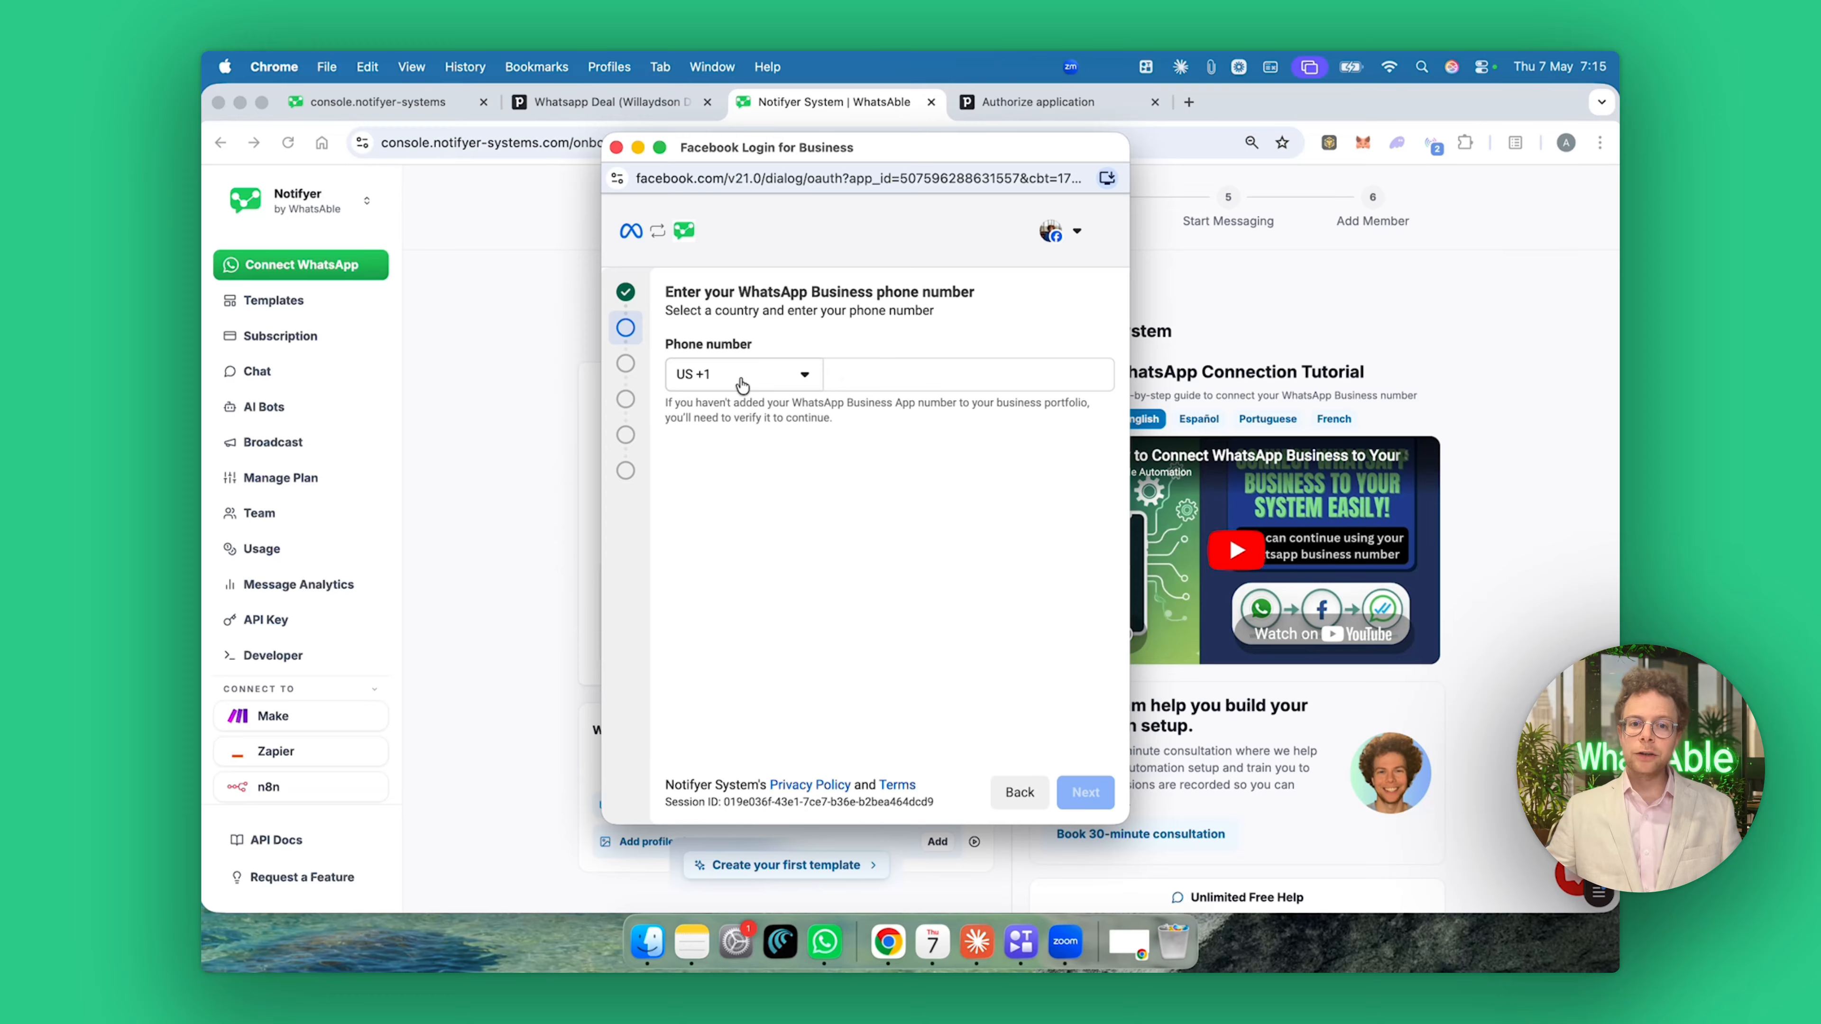
click(935, 368)
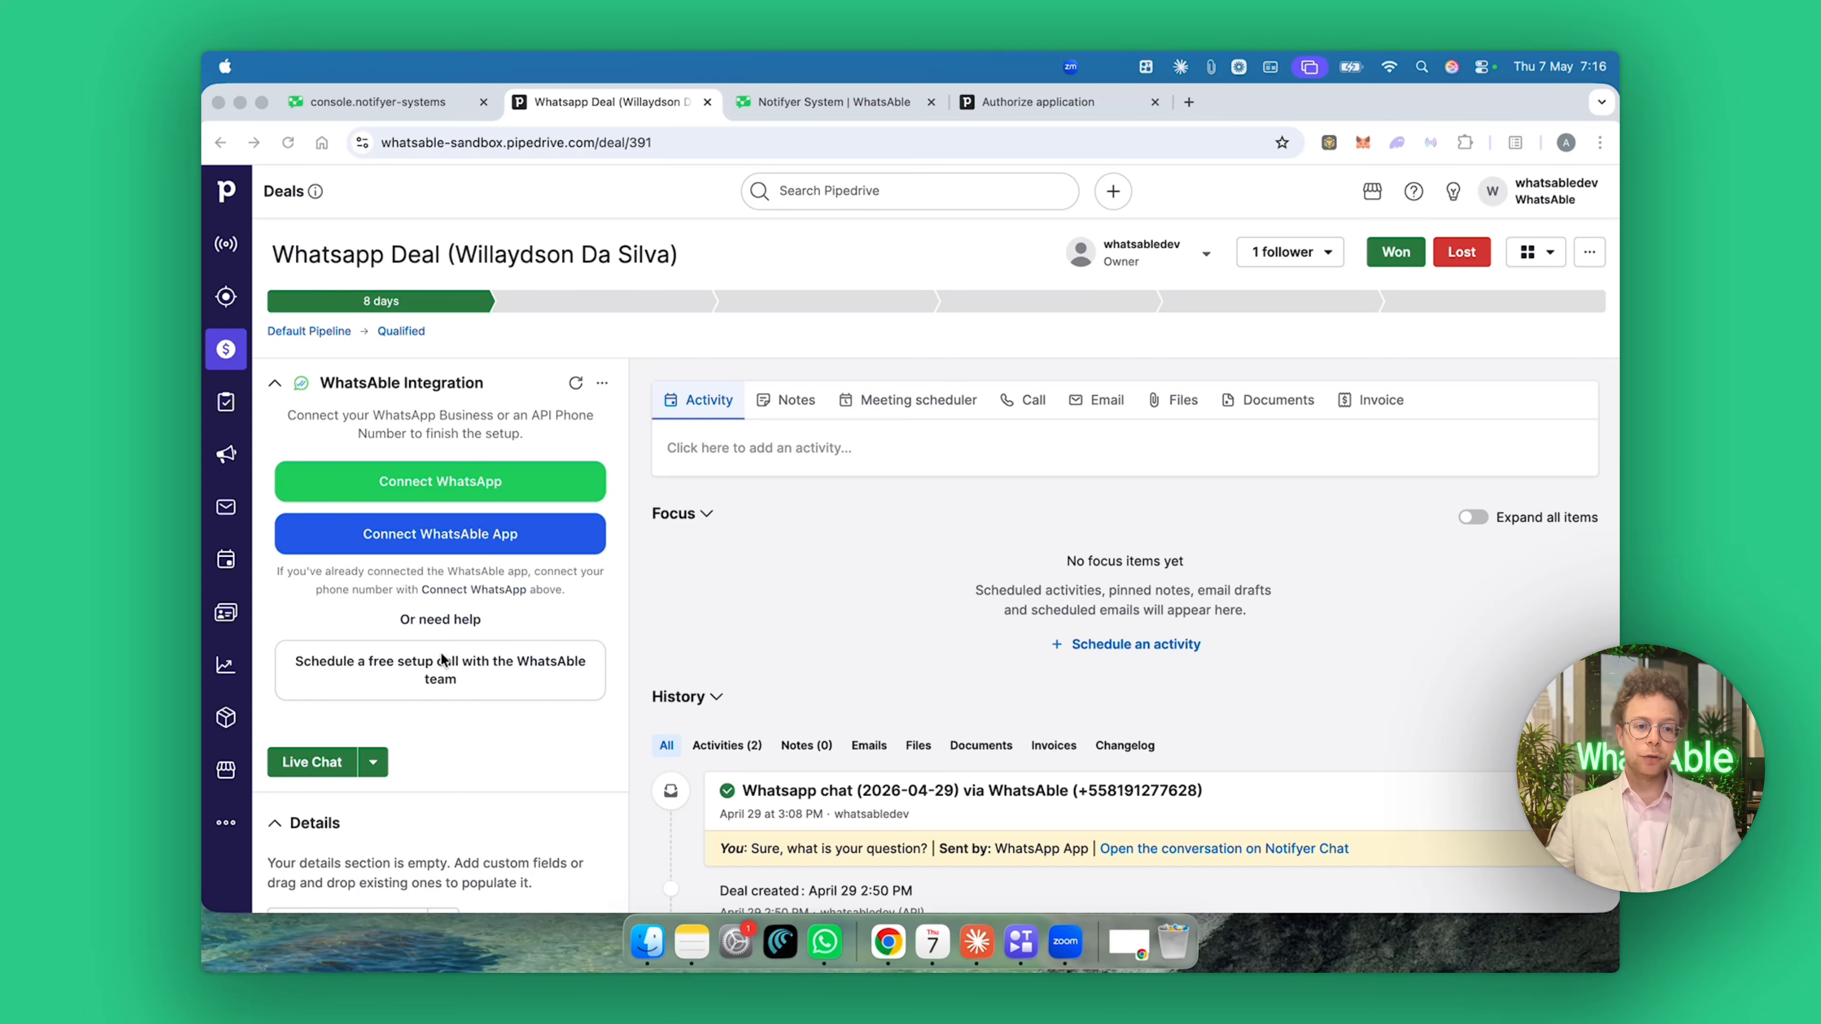
Open the 'Schedule a free setup call with the WhatsAble team' link and view the deal with an active connection.
click(428, 669)
click(405, 671)
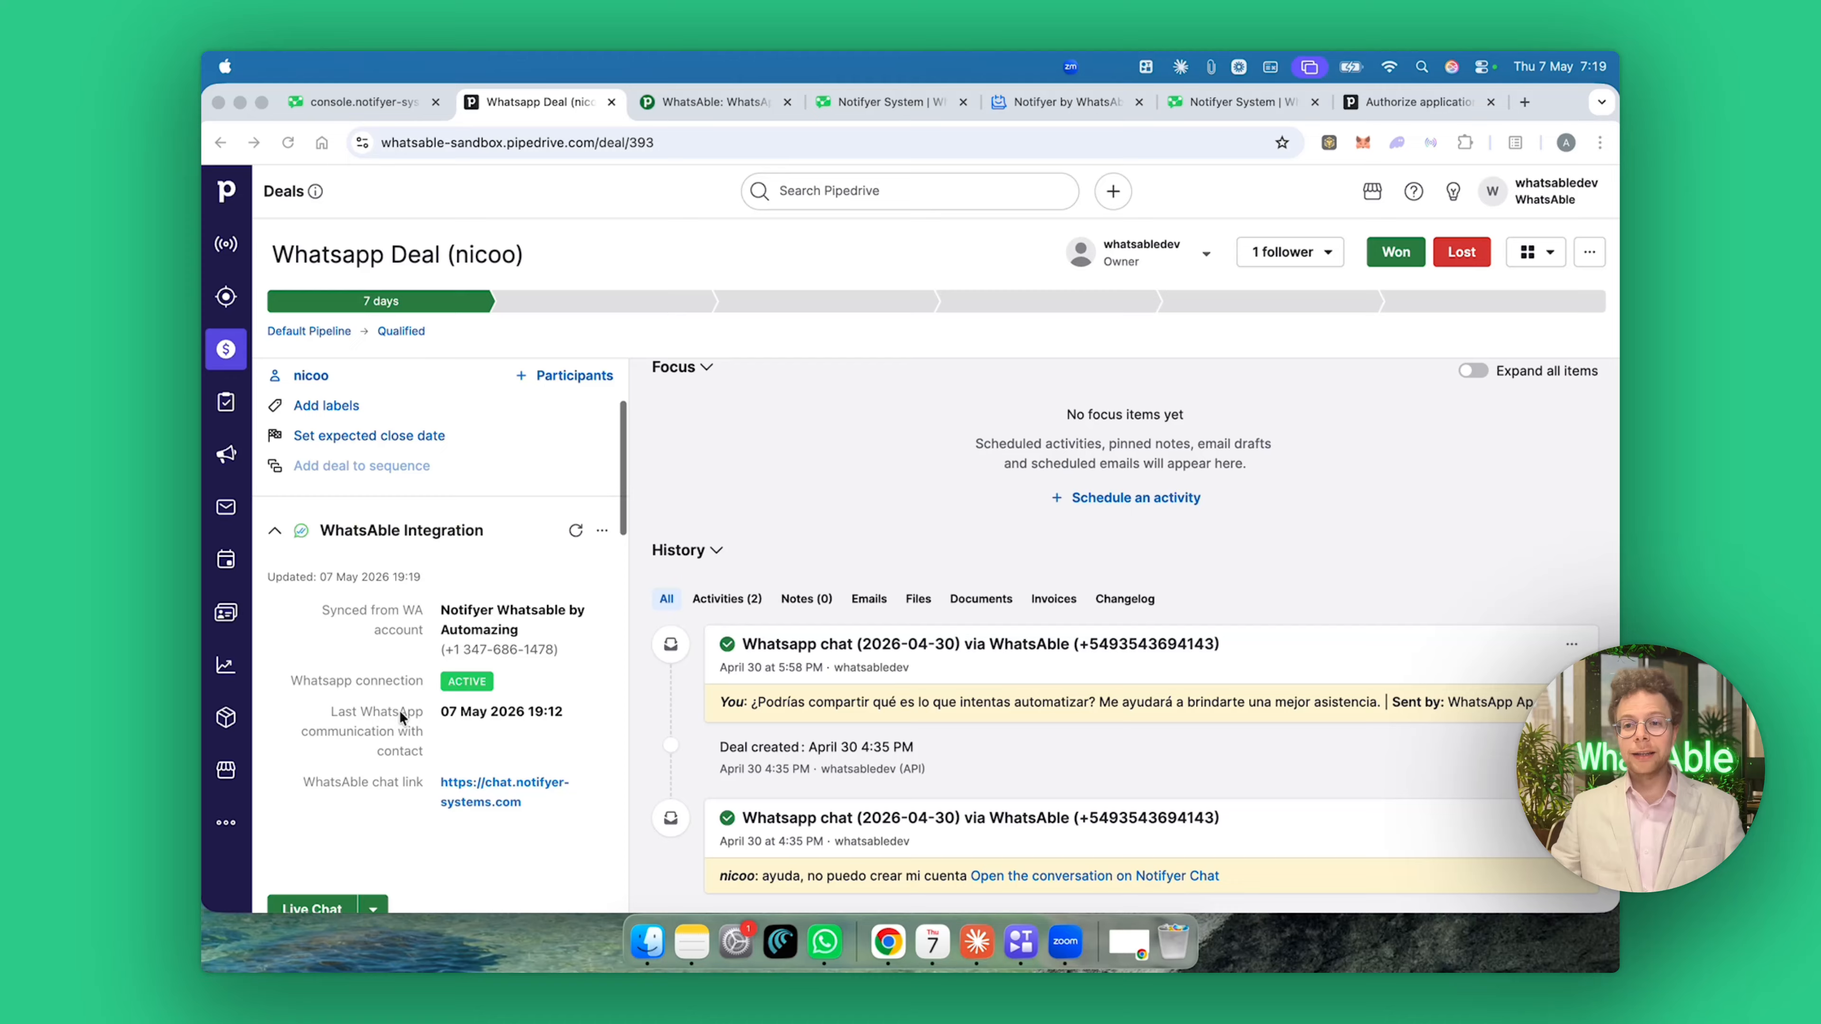
scroll(401, 710, down, 3)
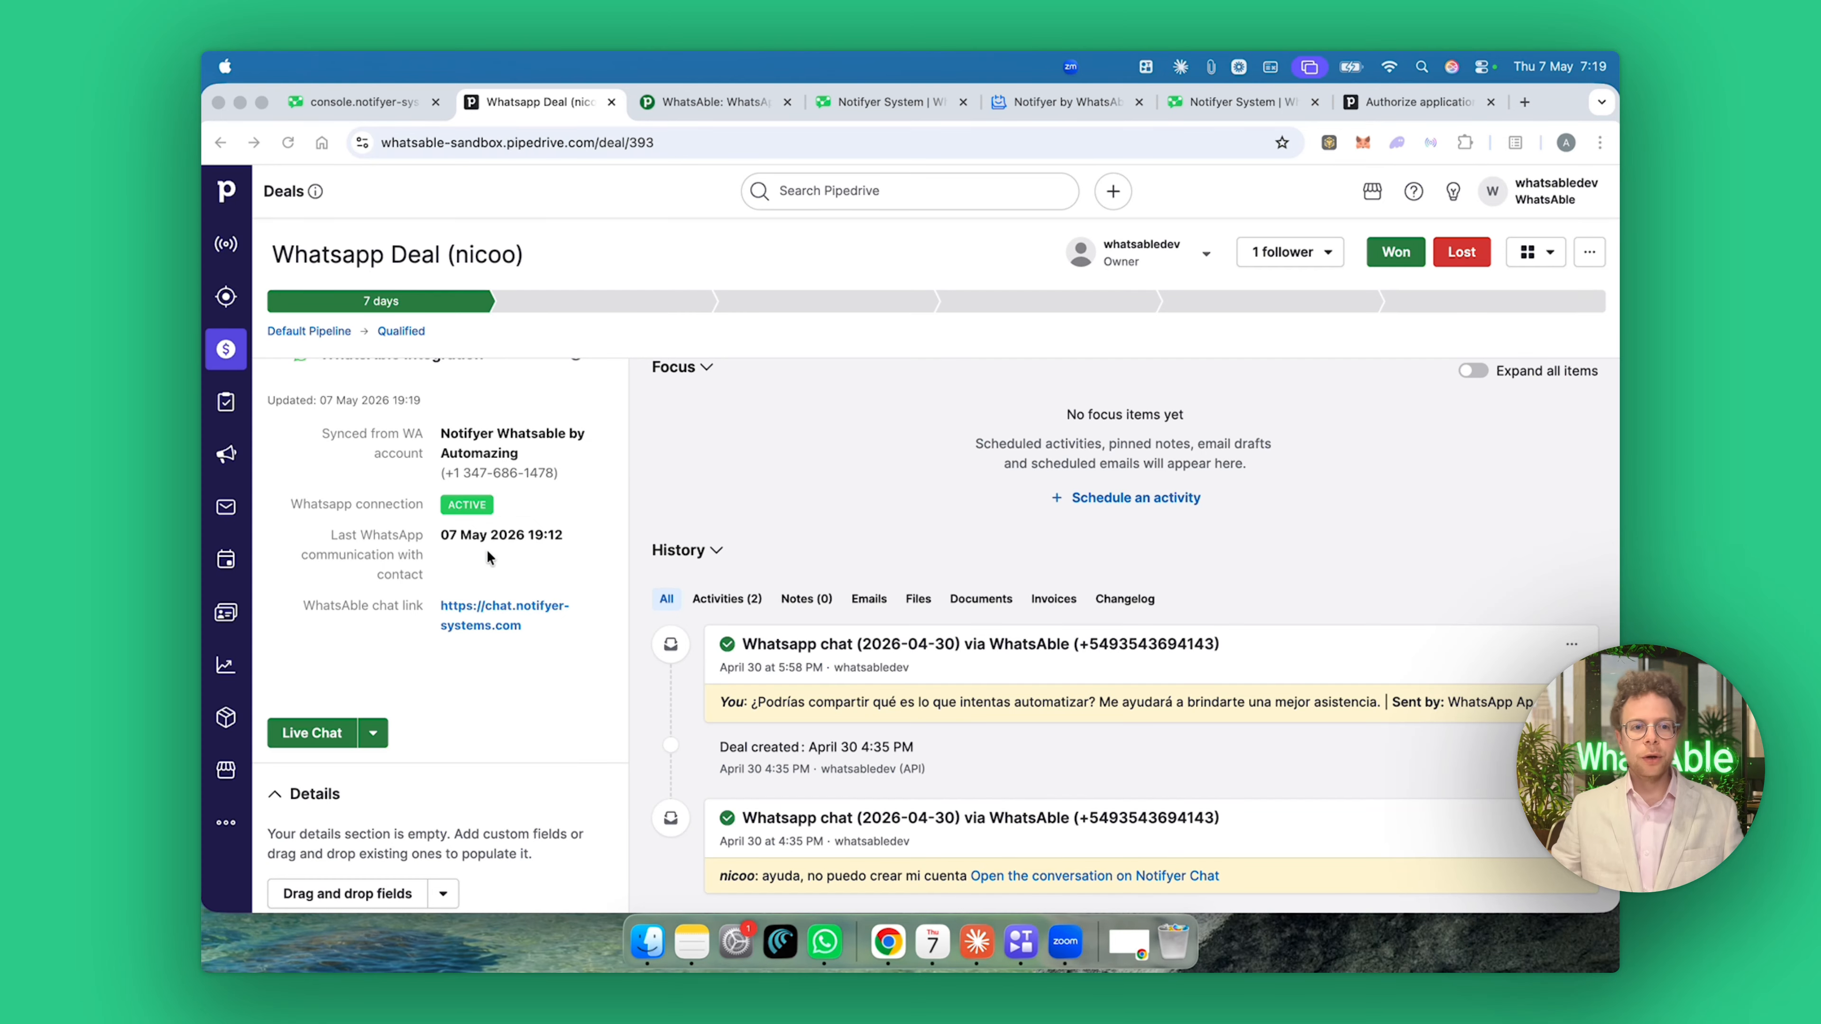
Refresh the deal's WhatsAble Integration panel and open Live Chat to list synced WhatsApp conversations.
scroll(491, 560, up, 2)
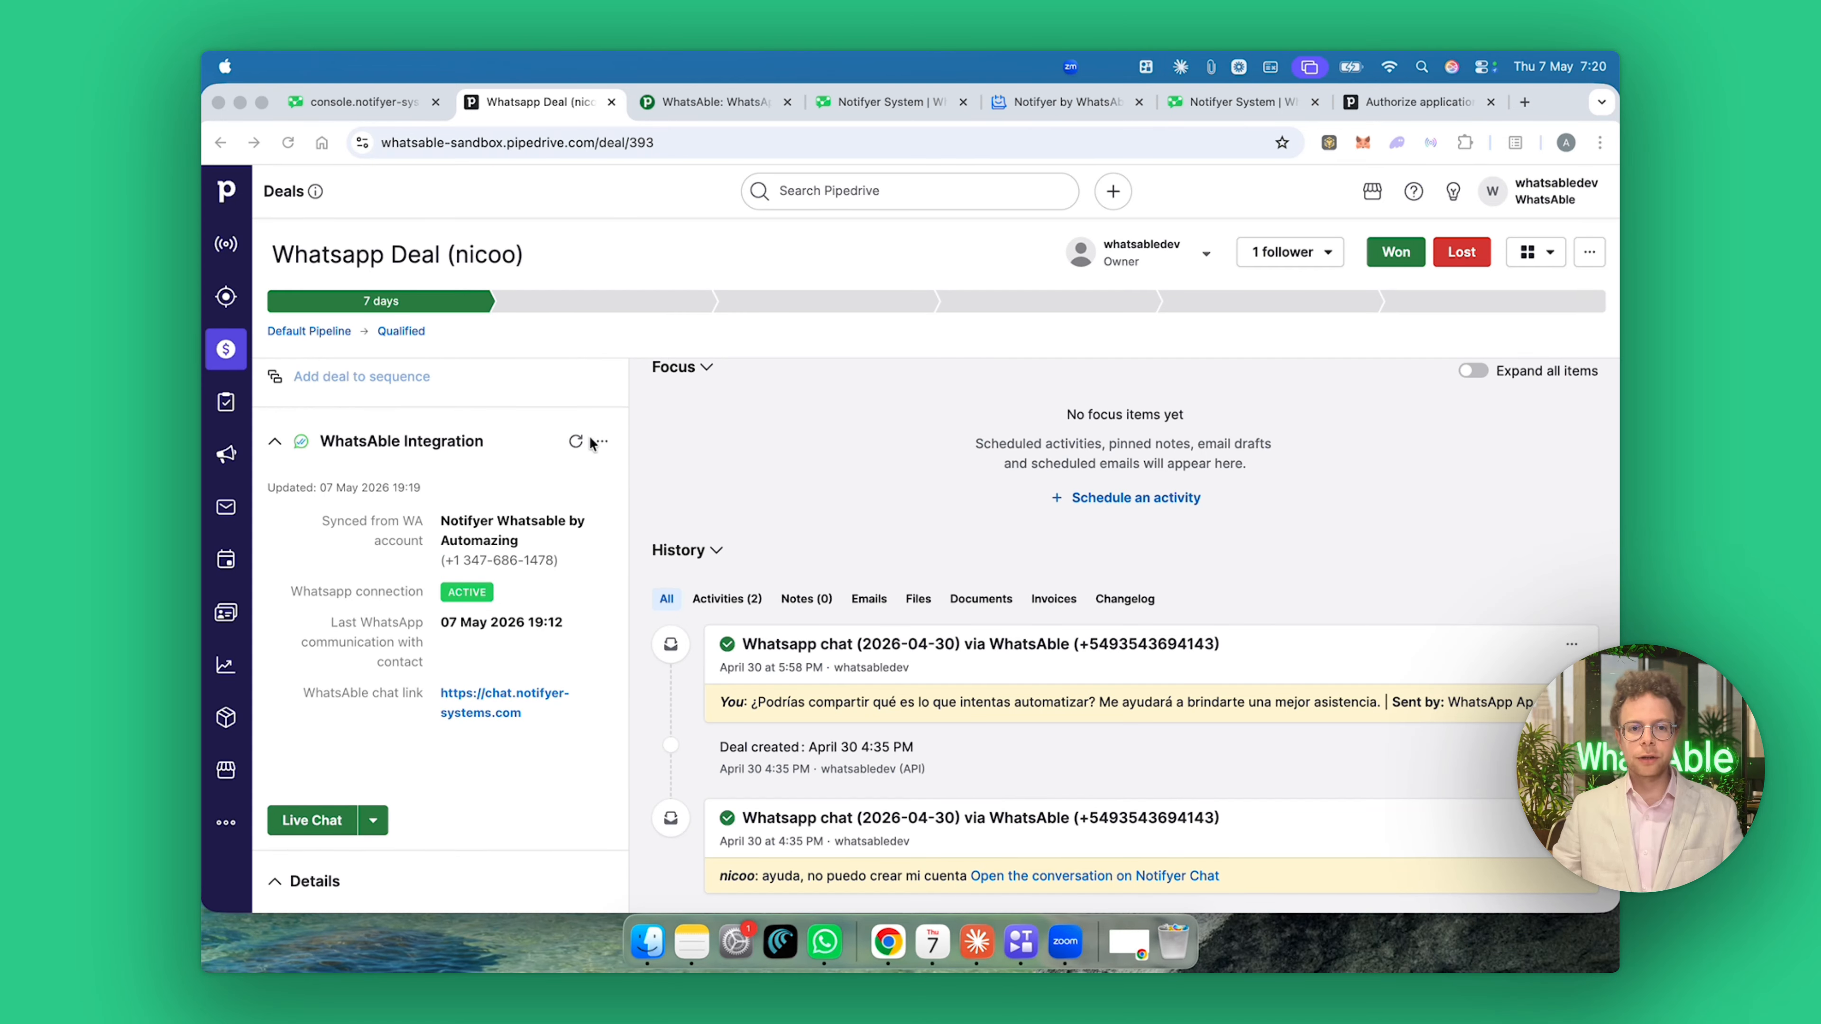
click(573, 442)
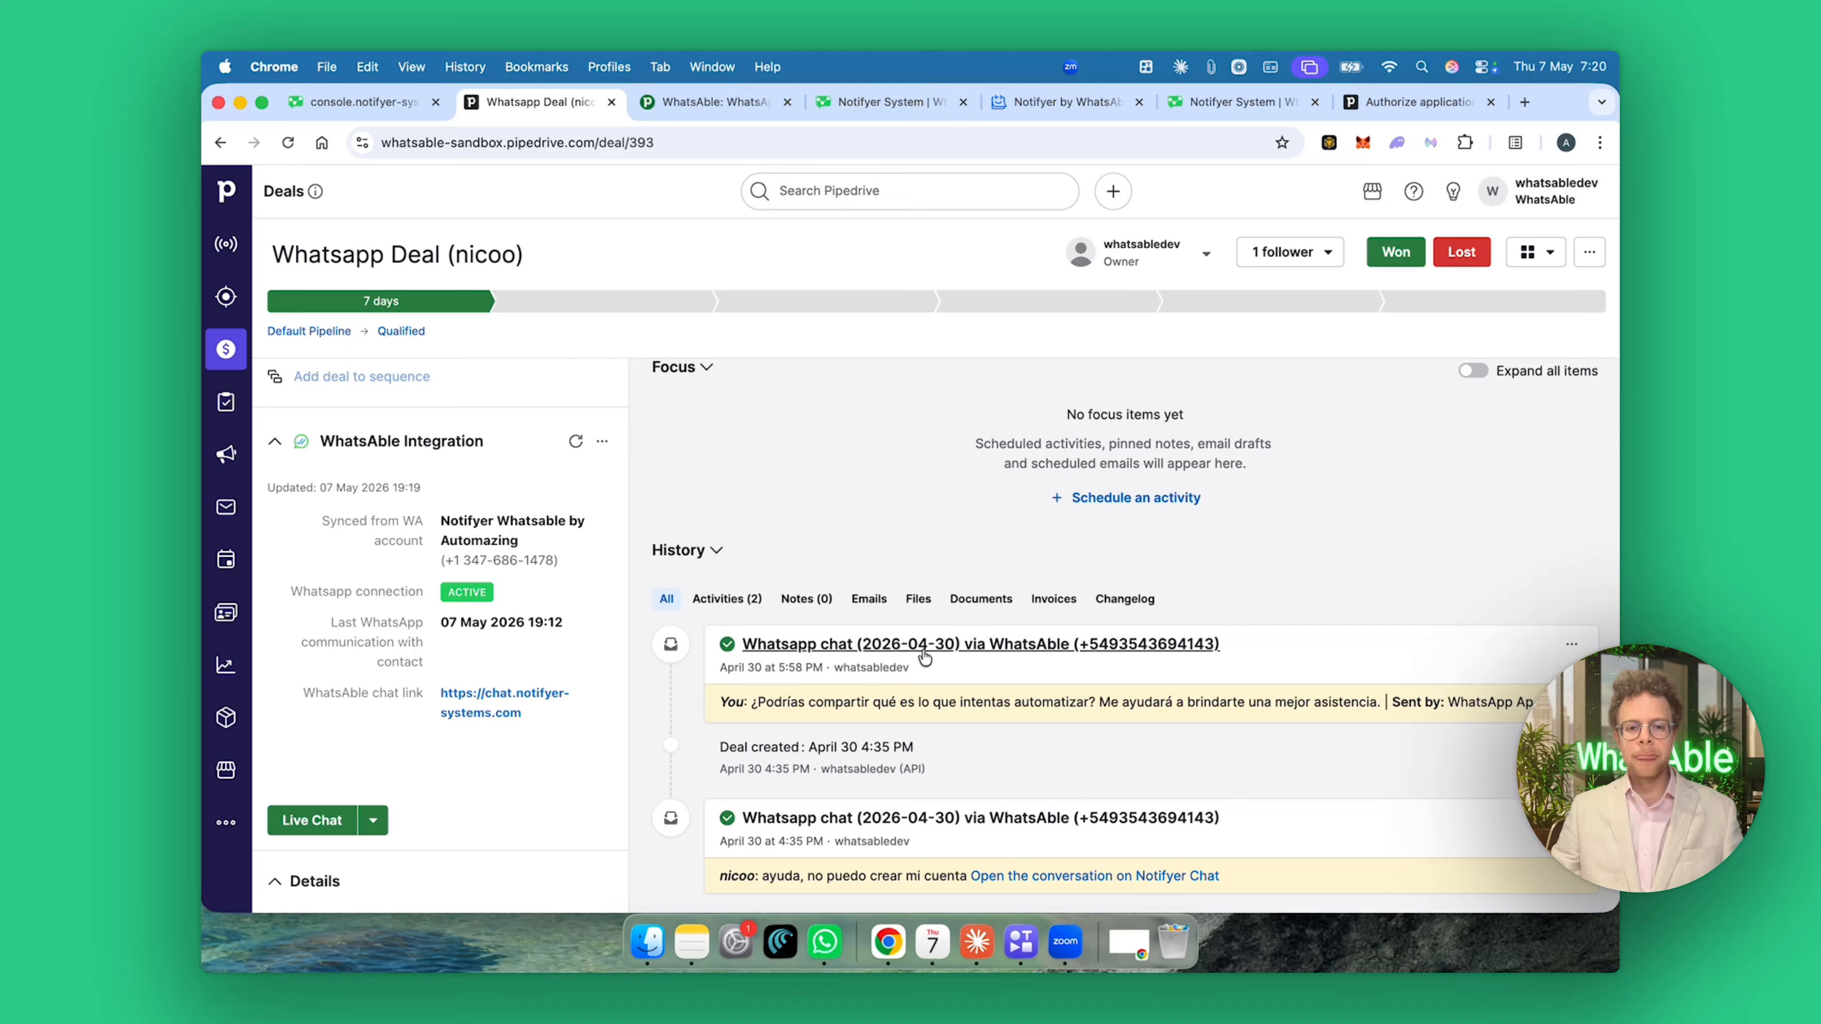
scroll(747, 691, down, 1)
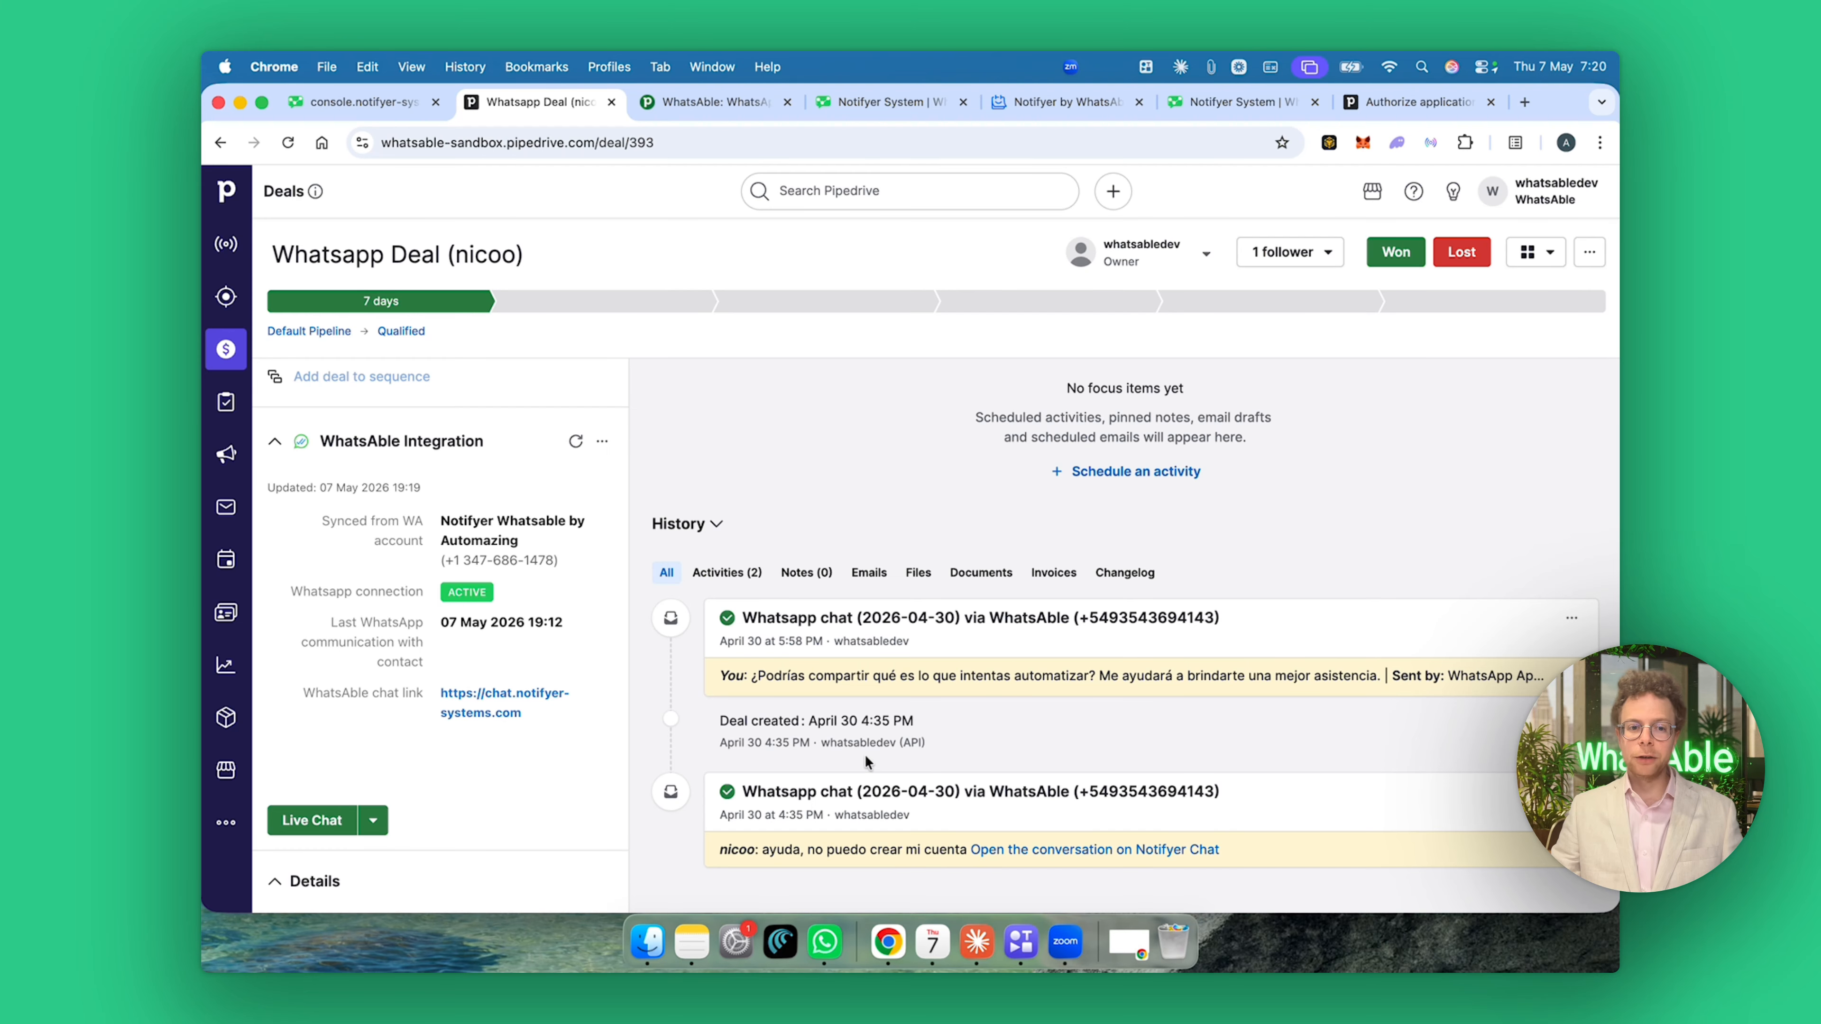
click(294, 824)
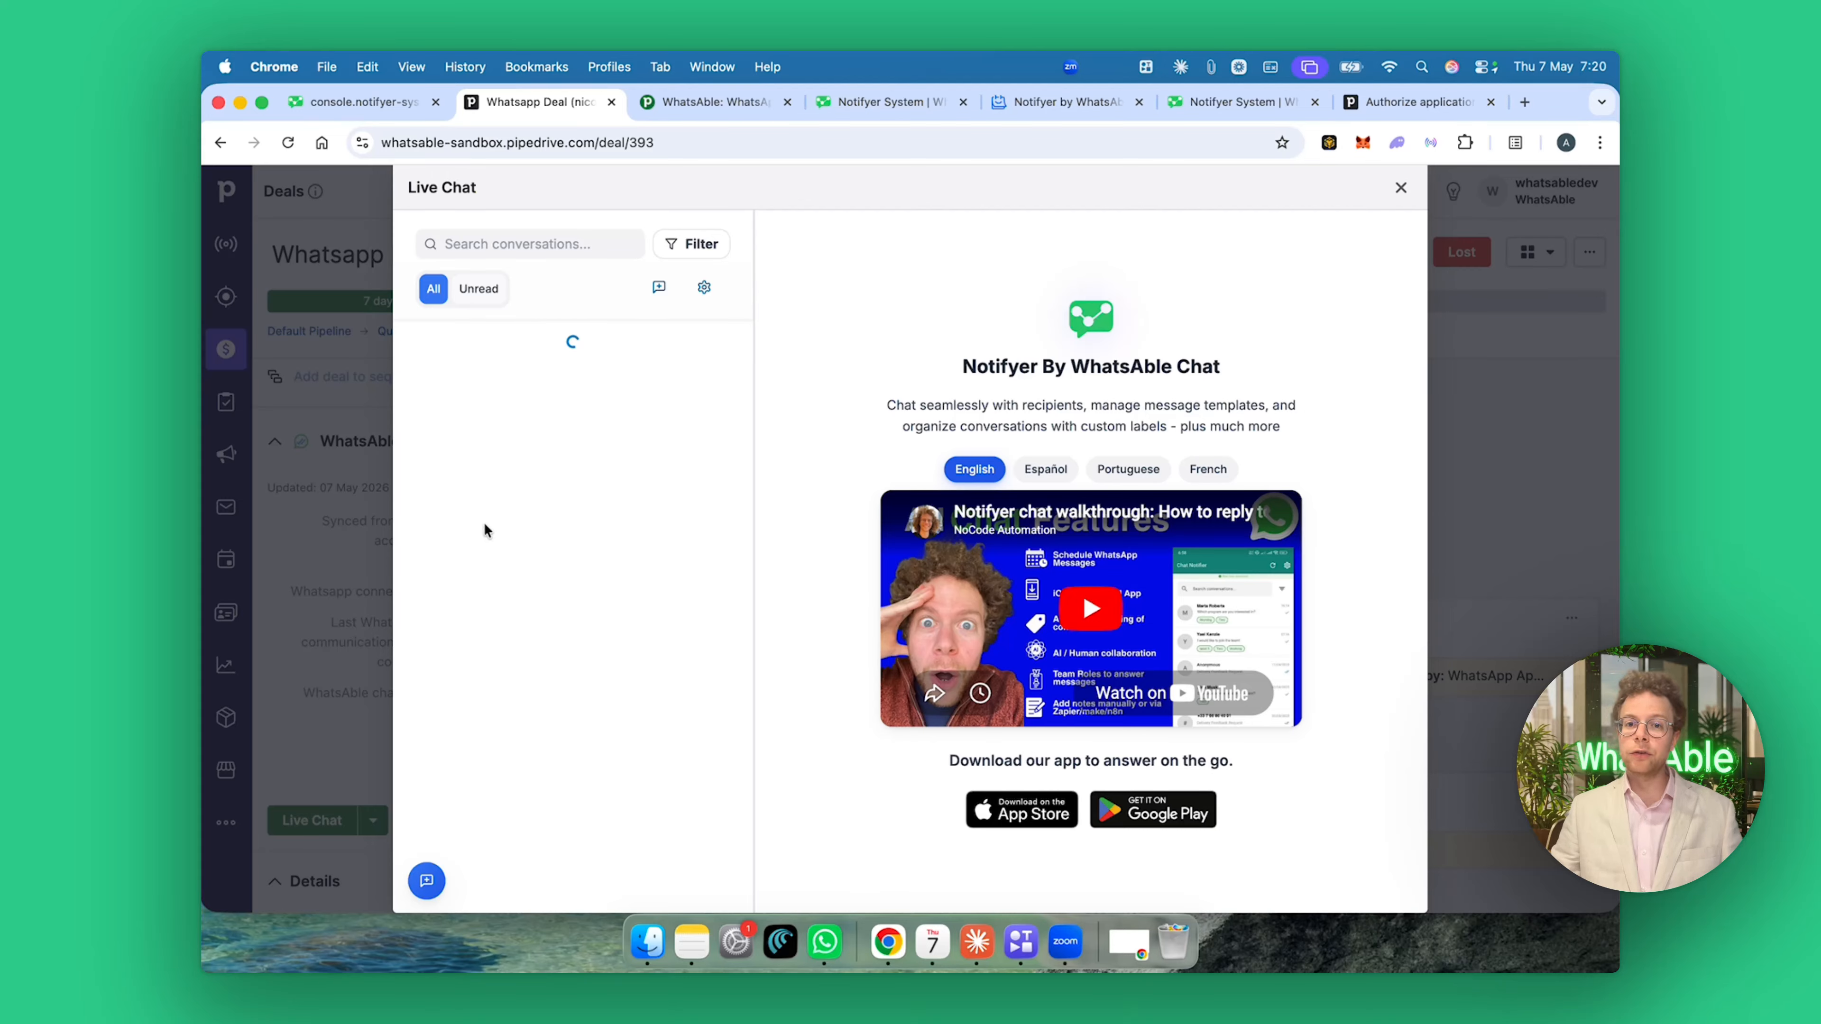
Close the Live Chat window, then open and dismiss the Live Chat sending options dropdown.
click(1401, 191)
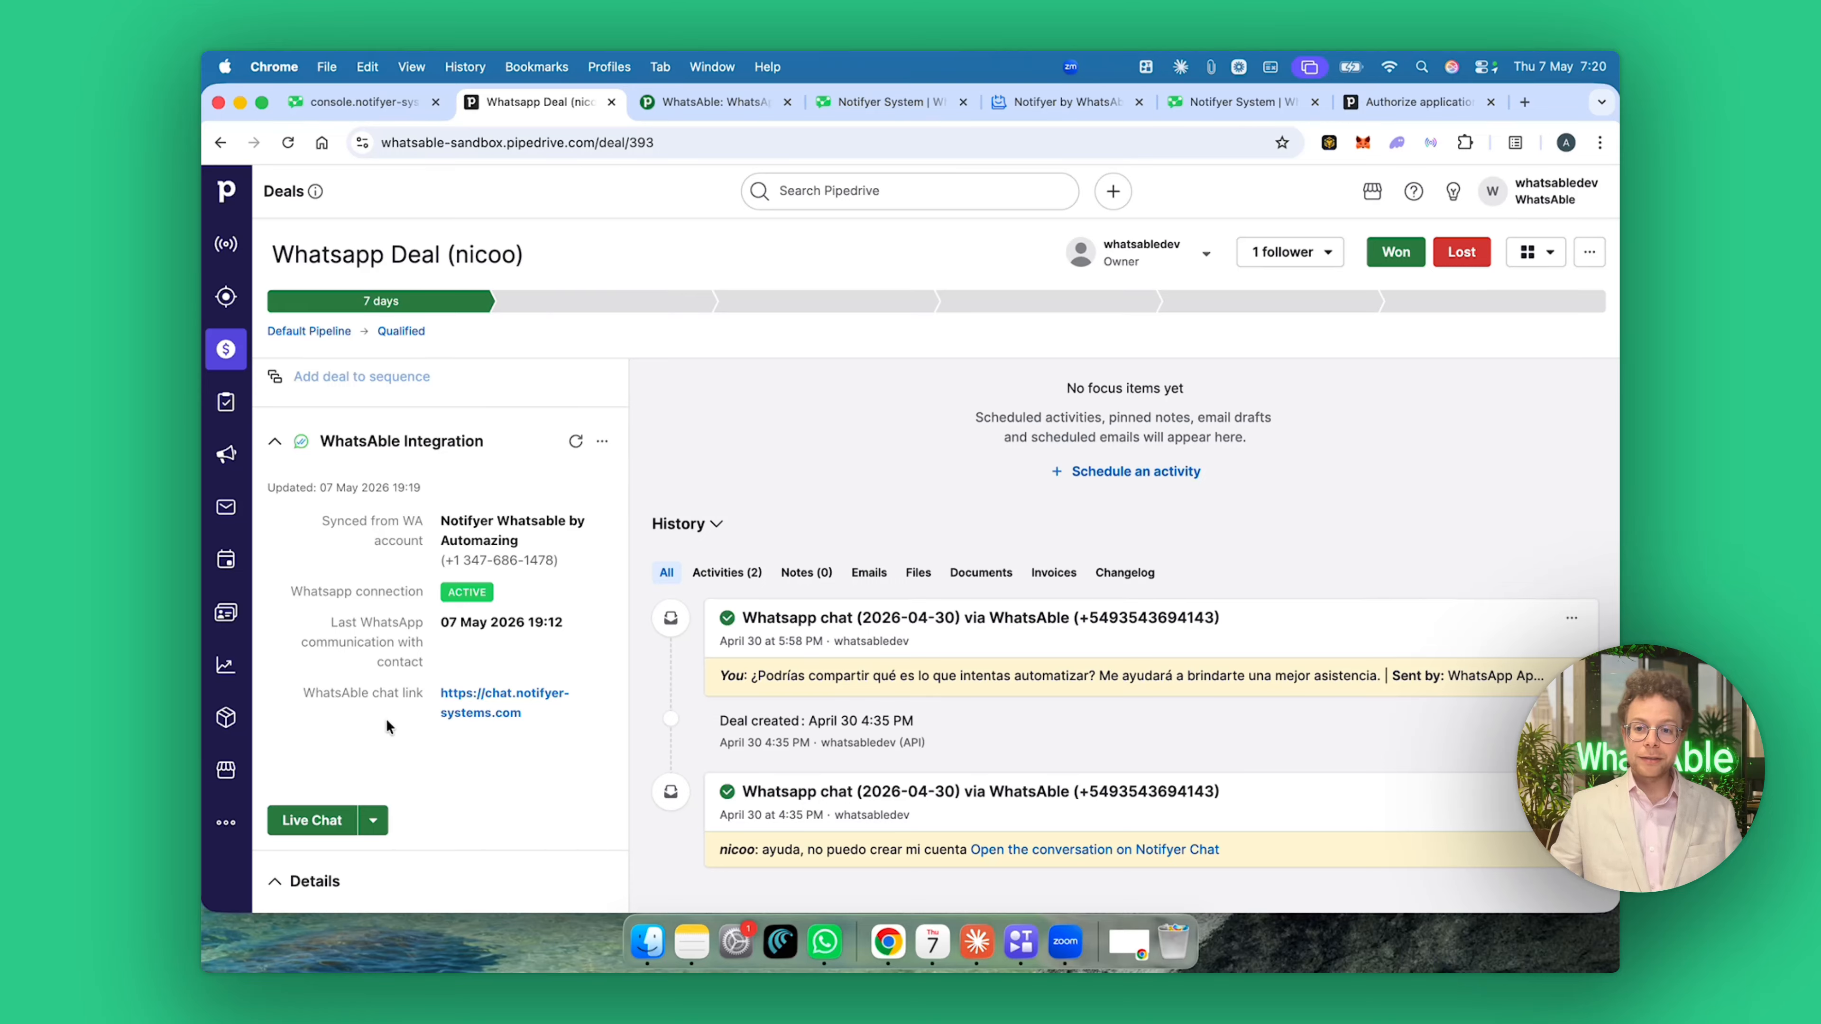
click(374, 820)
click(447, 832)
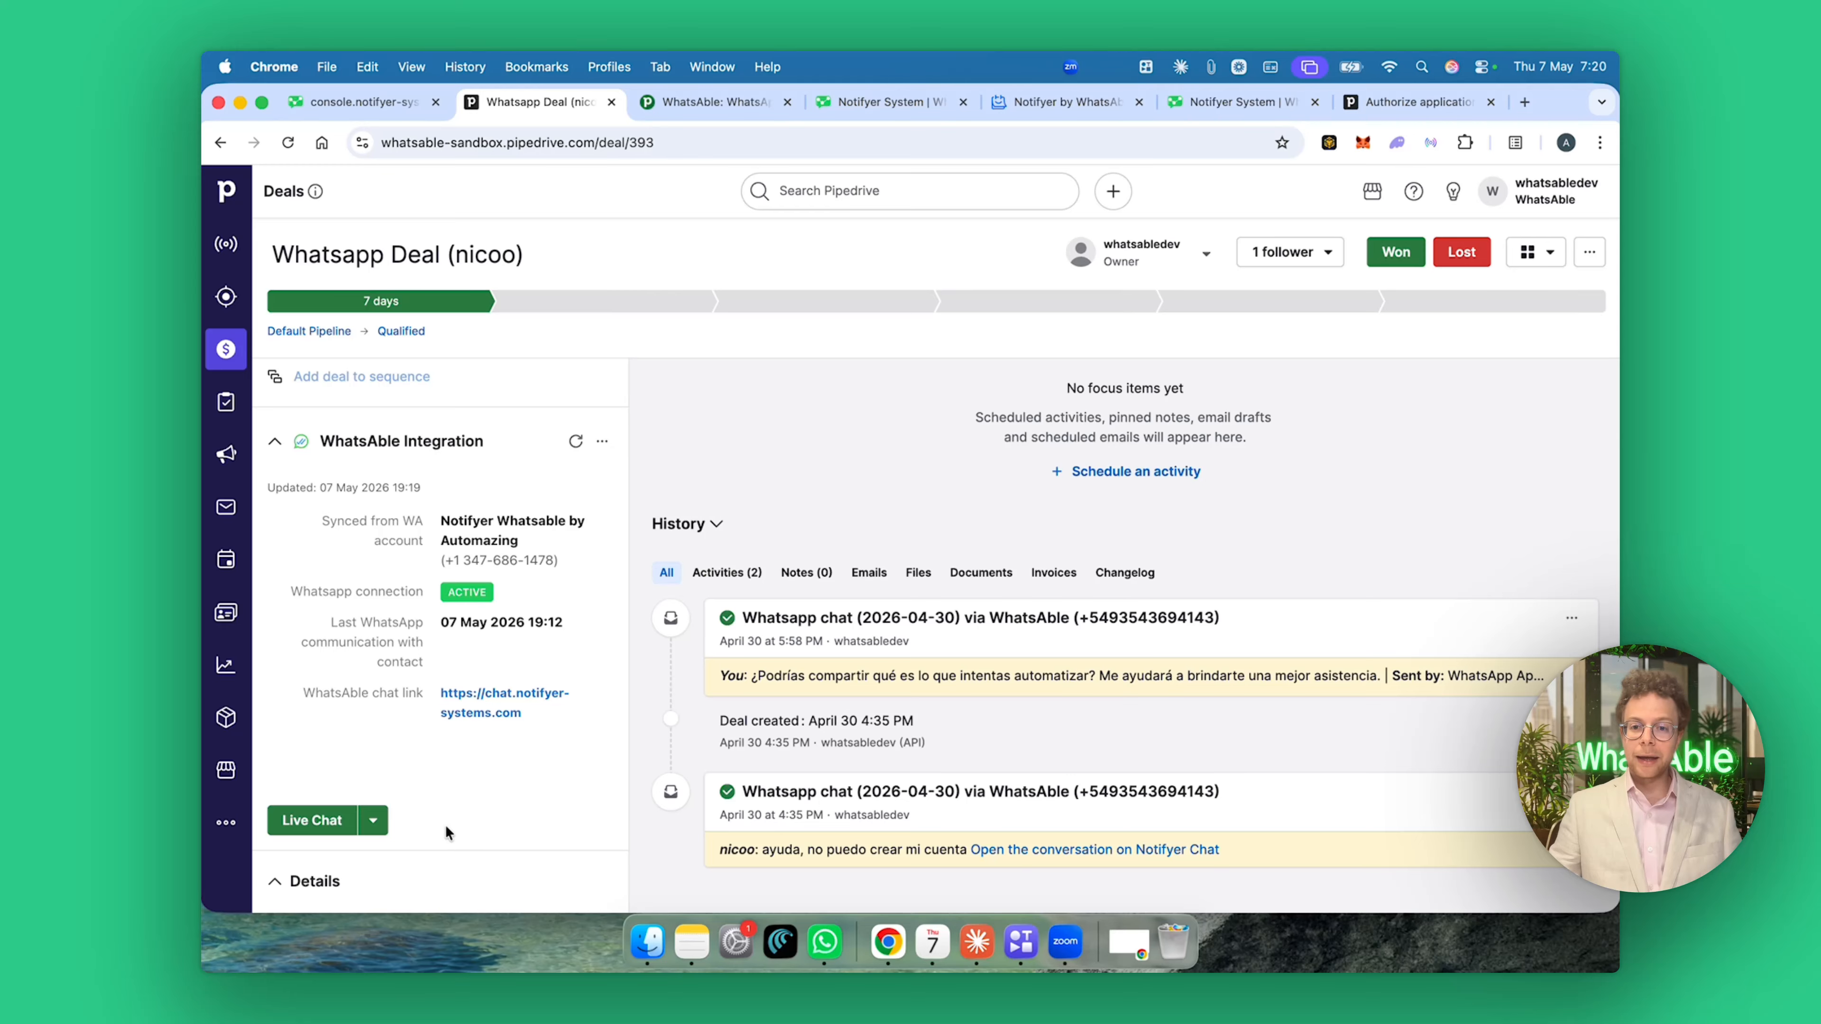